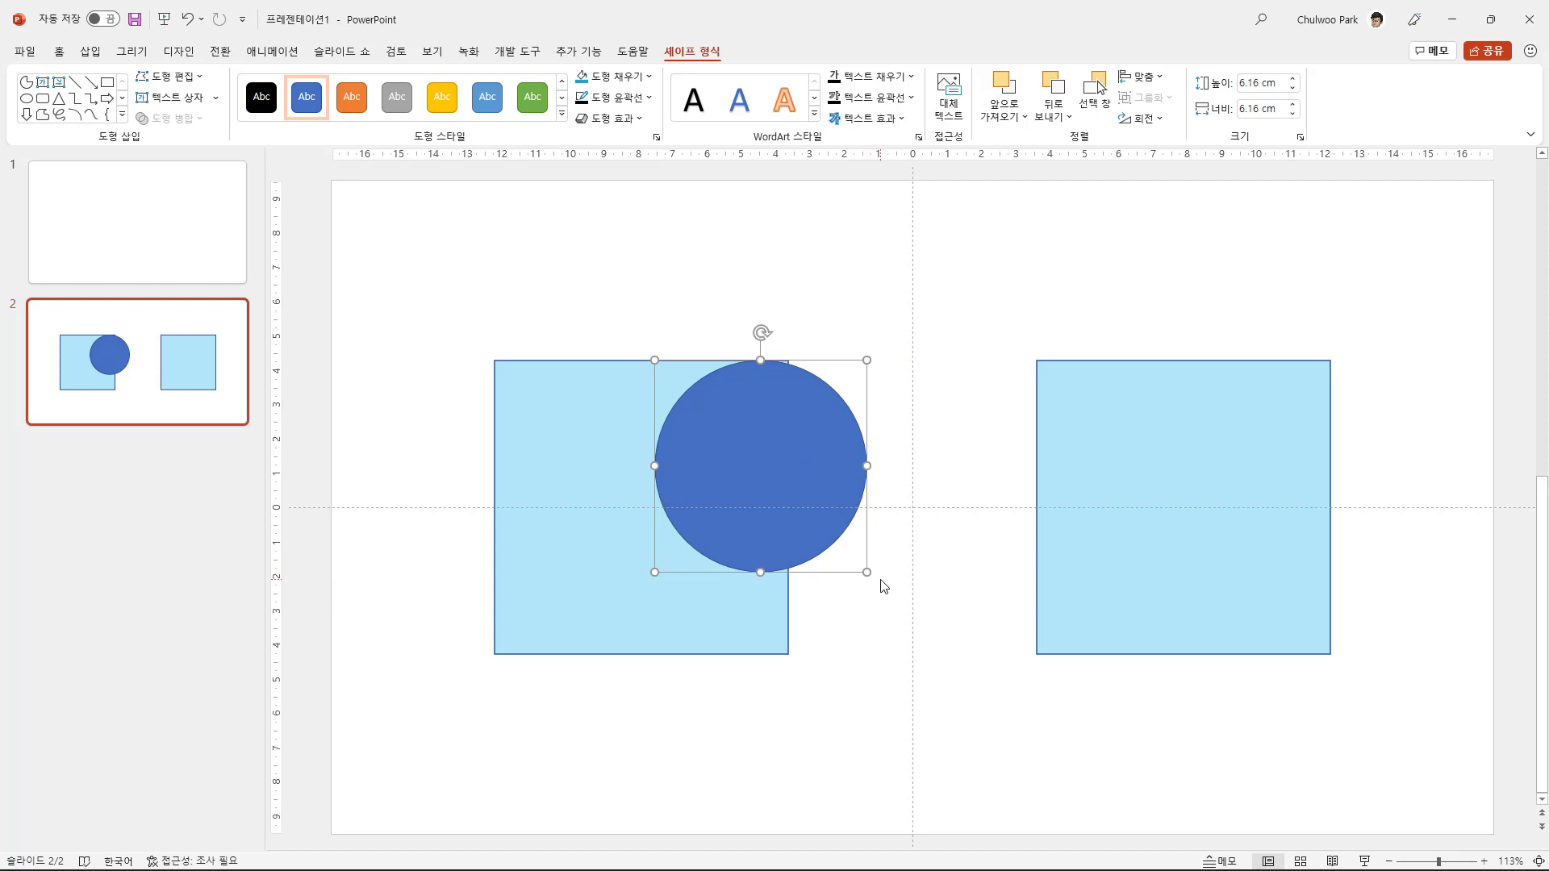
- Enlarge the circle to 8.56 cm and move it exactly inside the first square
{"action": "left_click_drag", "start_coordinate": [867, 573], "coordinate": [933, 652]}
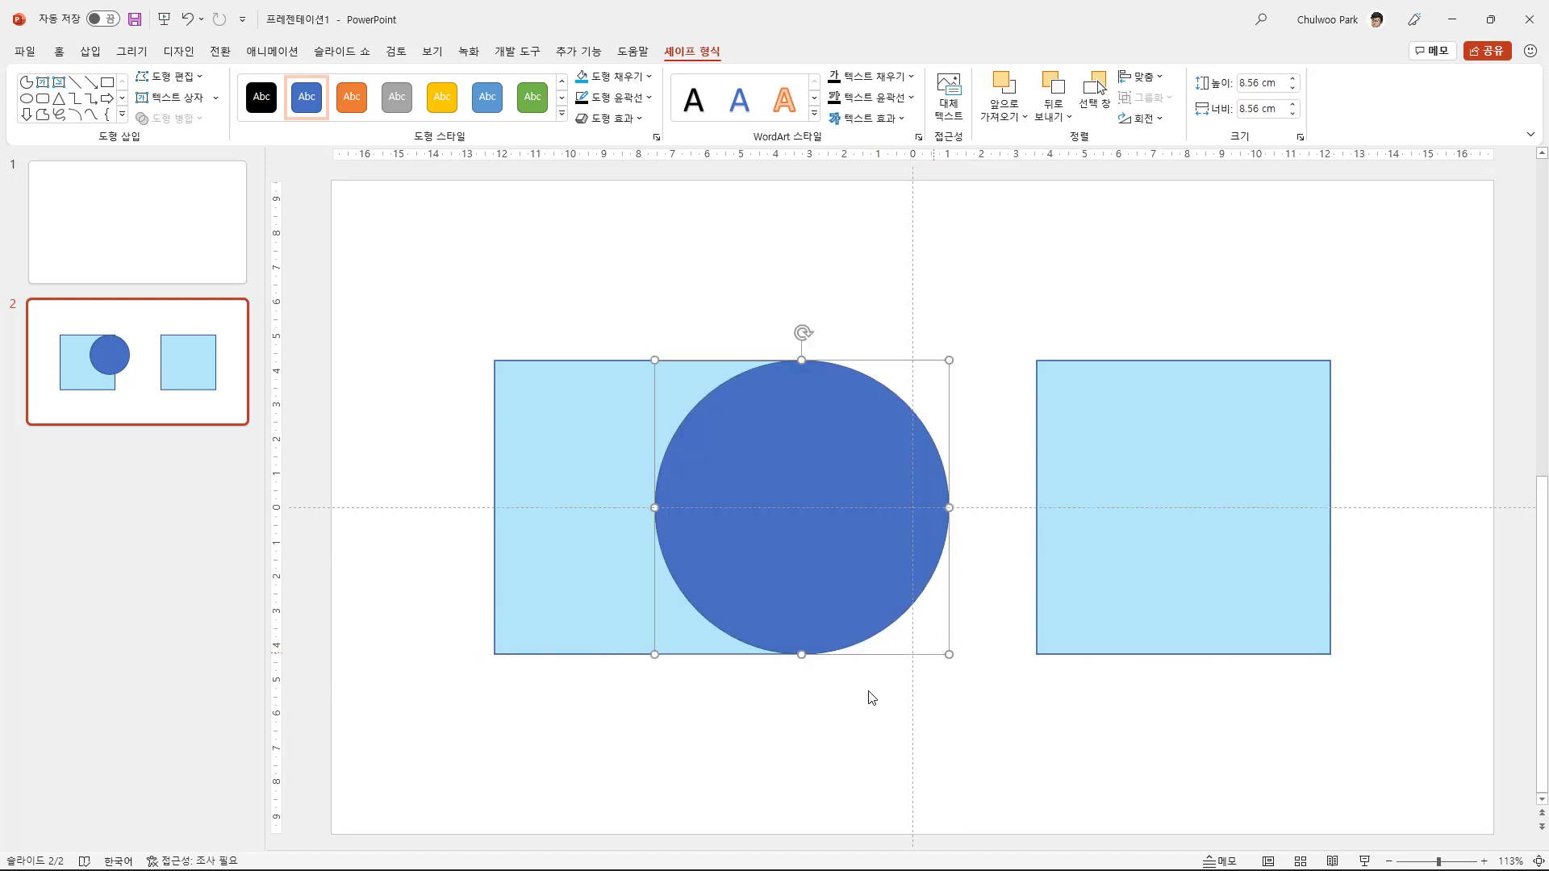
{"action": "left_click", "coordinate": [834, 735]}
{"action": "left_click", "coordinate": [878, 567]}
{"action": "left_click_drag", "start_coordinate": [878, 566], "coordinate": [715, 565]}
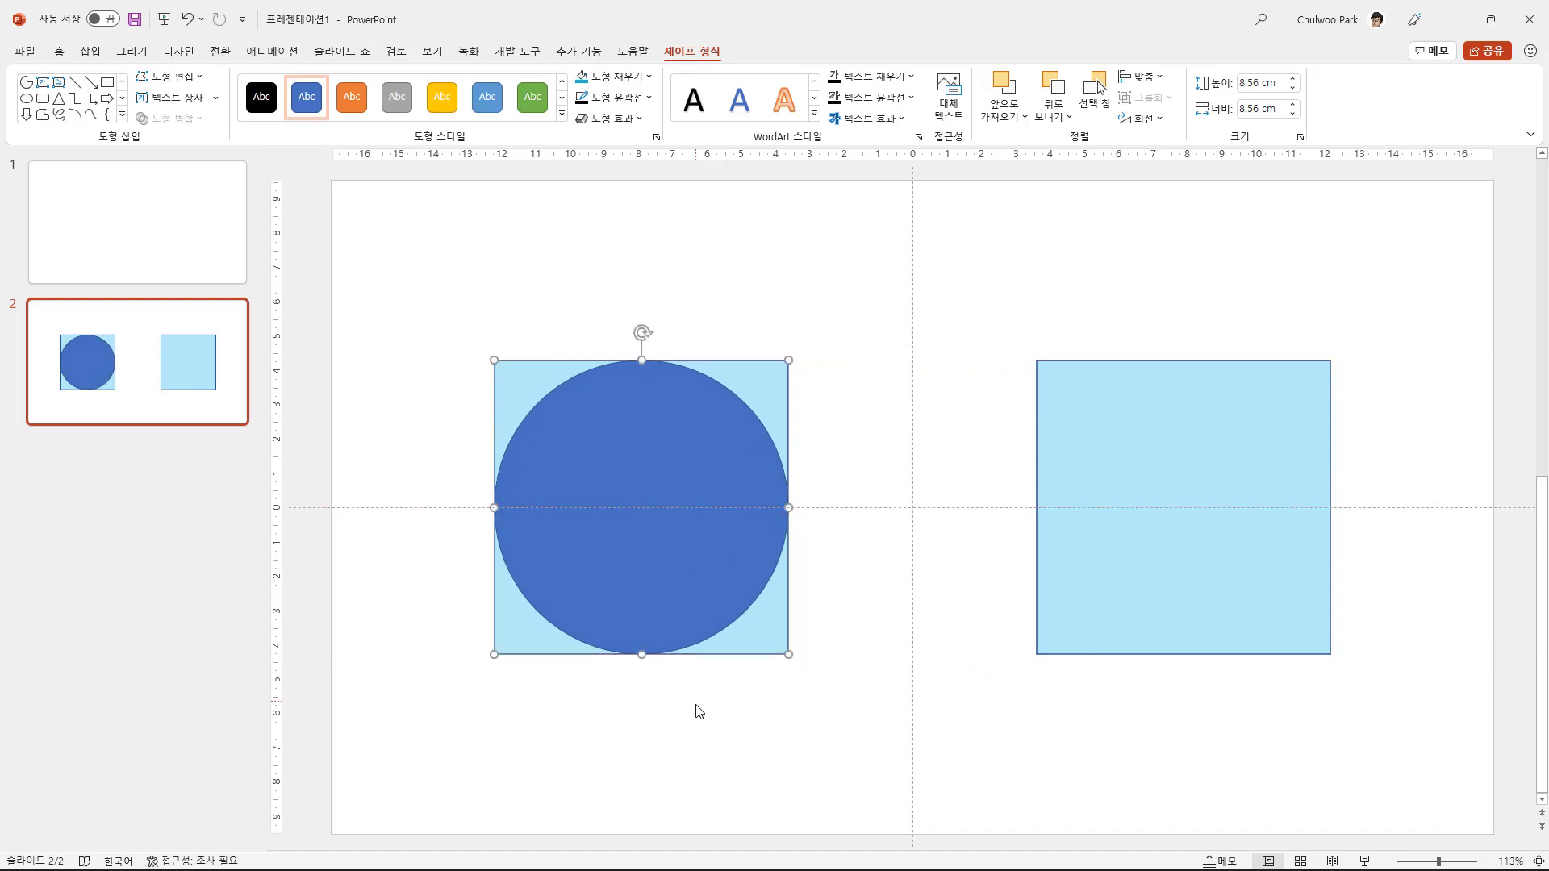
{"action": "left_click", "coordinate": [698, 717]}
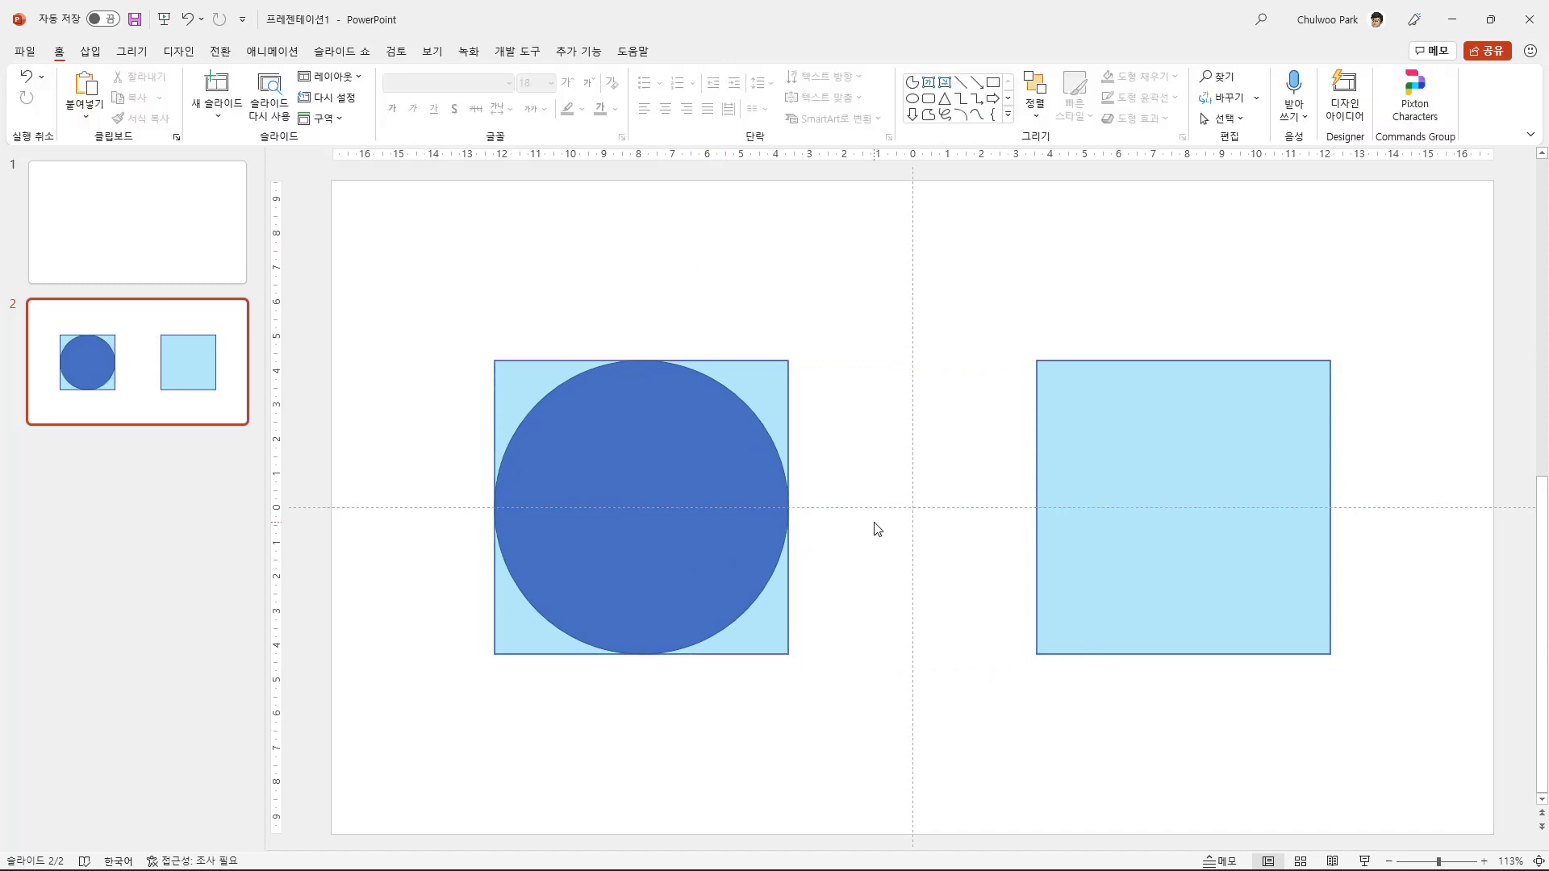
- Duplicate the inscribed circle and place the copy exactly inside the second, empty square
{"action": "left_click", "coordinate": [653, 514]}
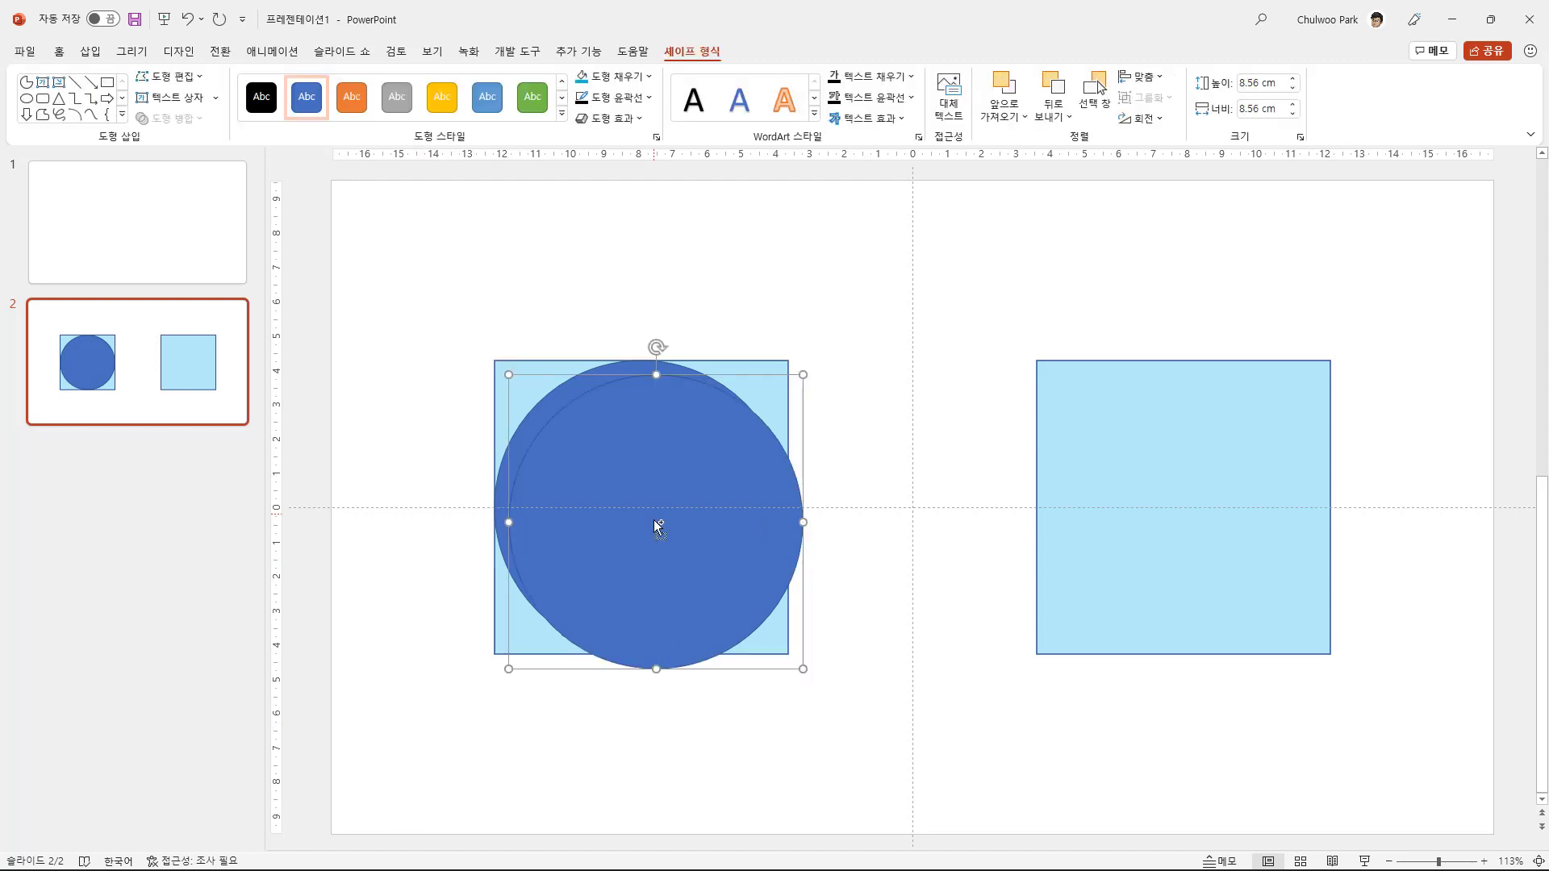
{"action": "left_click_drag", "start_coordinate": [654, 514], "coordinate": [1178, 567]}
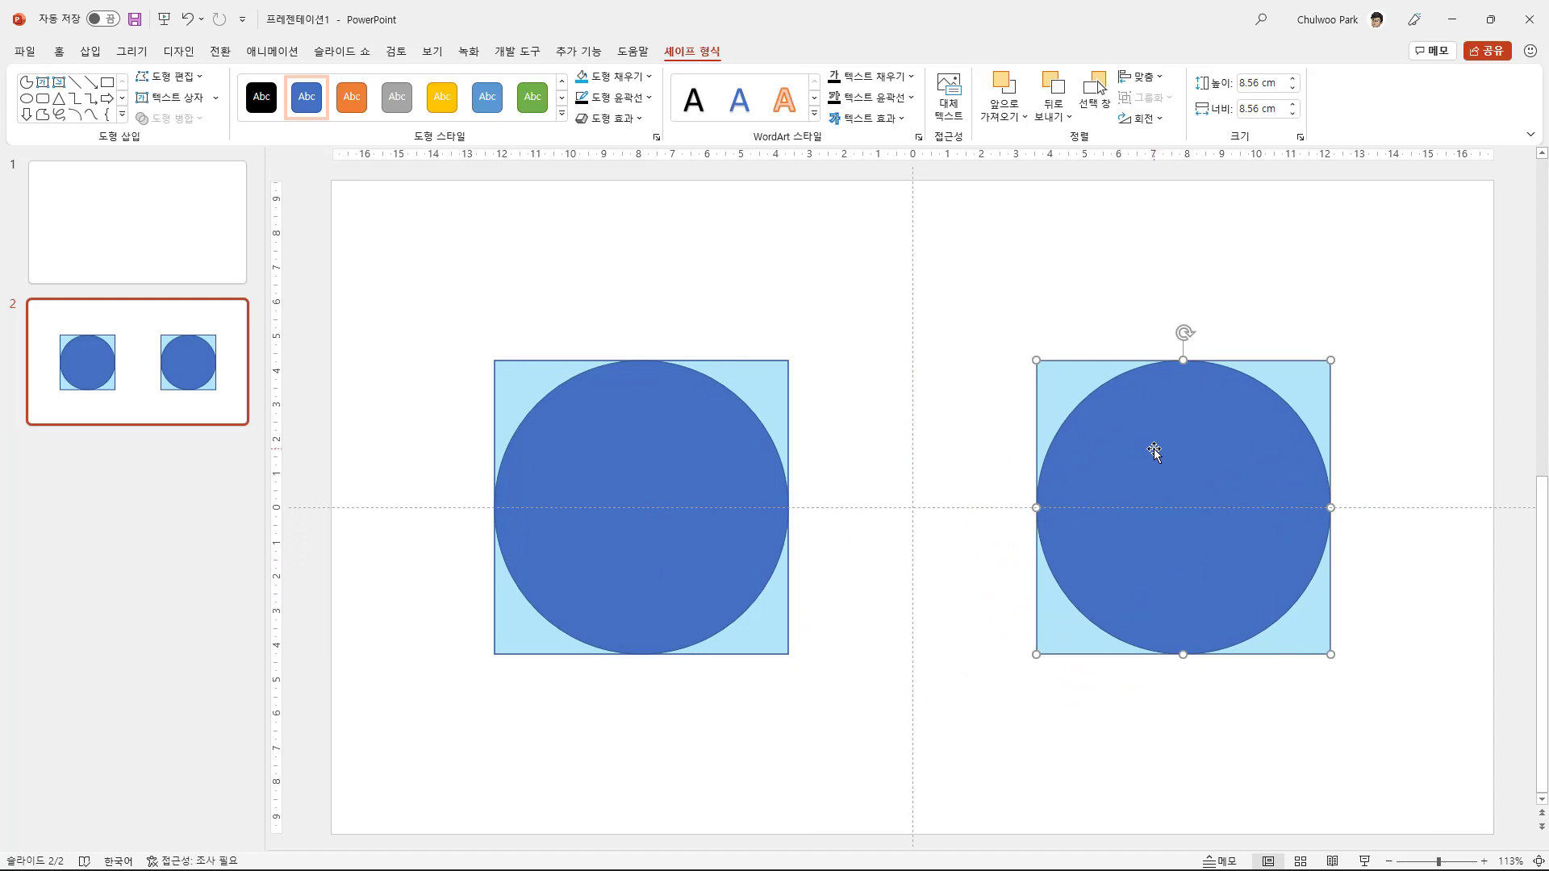
{"action": "mouse_move", "coordinate": [1154, 460]}
{"action": "left_mouse_down"}
{"action": "mouse_move", "coordinate": [1061, 486]}
{"action": "mouse_move", "coordinate": [1154, 462]}
{"action": "left_mouse_up"}
{"action": "left_click_drag", "start_coordinate": [1332, 363], "coordinate": [1389, 301]}
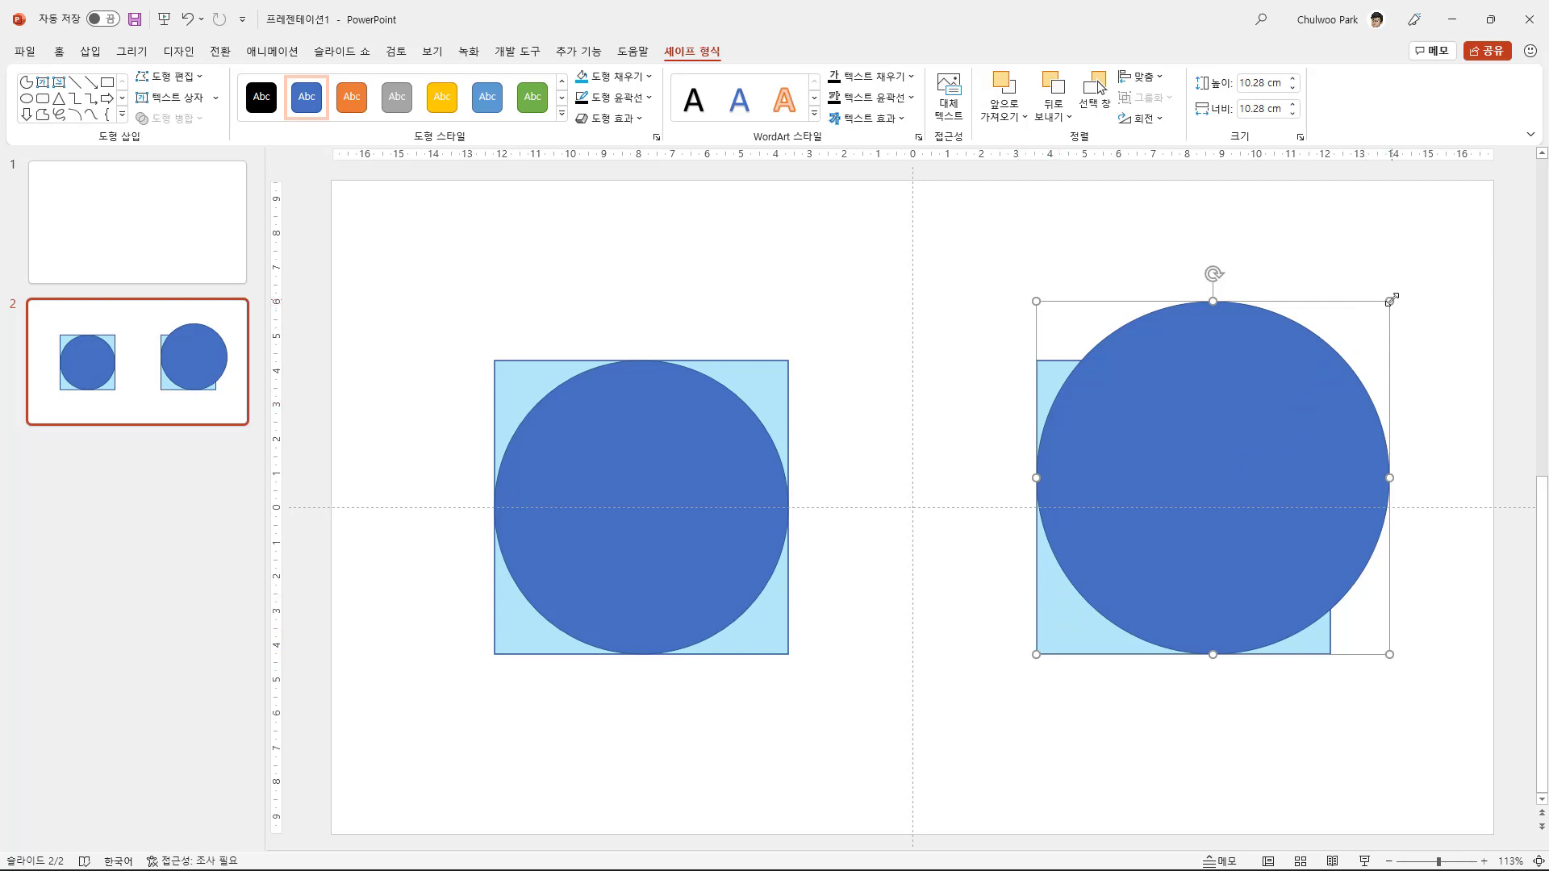
{"action": "left_click_drag", "start_coordinate": [1388, 302], "coordinate": [1442, 256]}
{"action": "left_click_drag", "start_coordinate": [1227, 460], "coordinate": [1171, 532]}
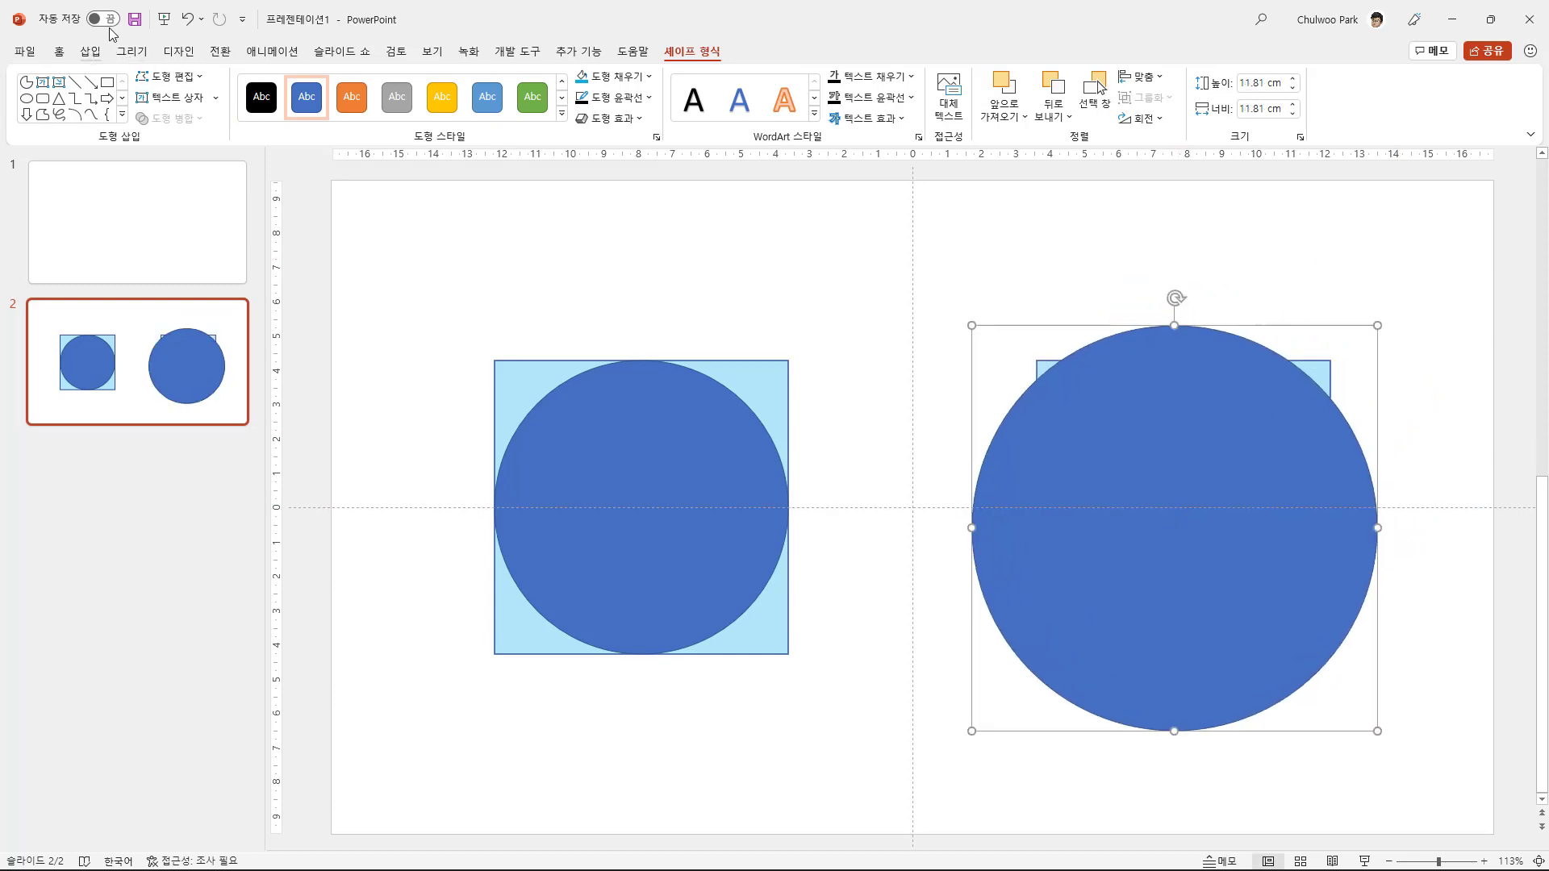
{"action": "double_click", "coordinate": [188, 18]}
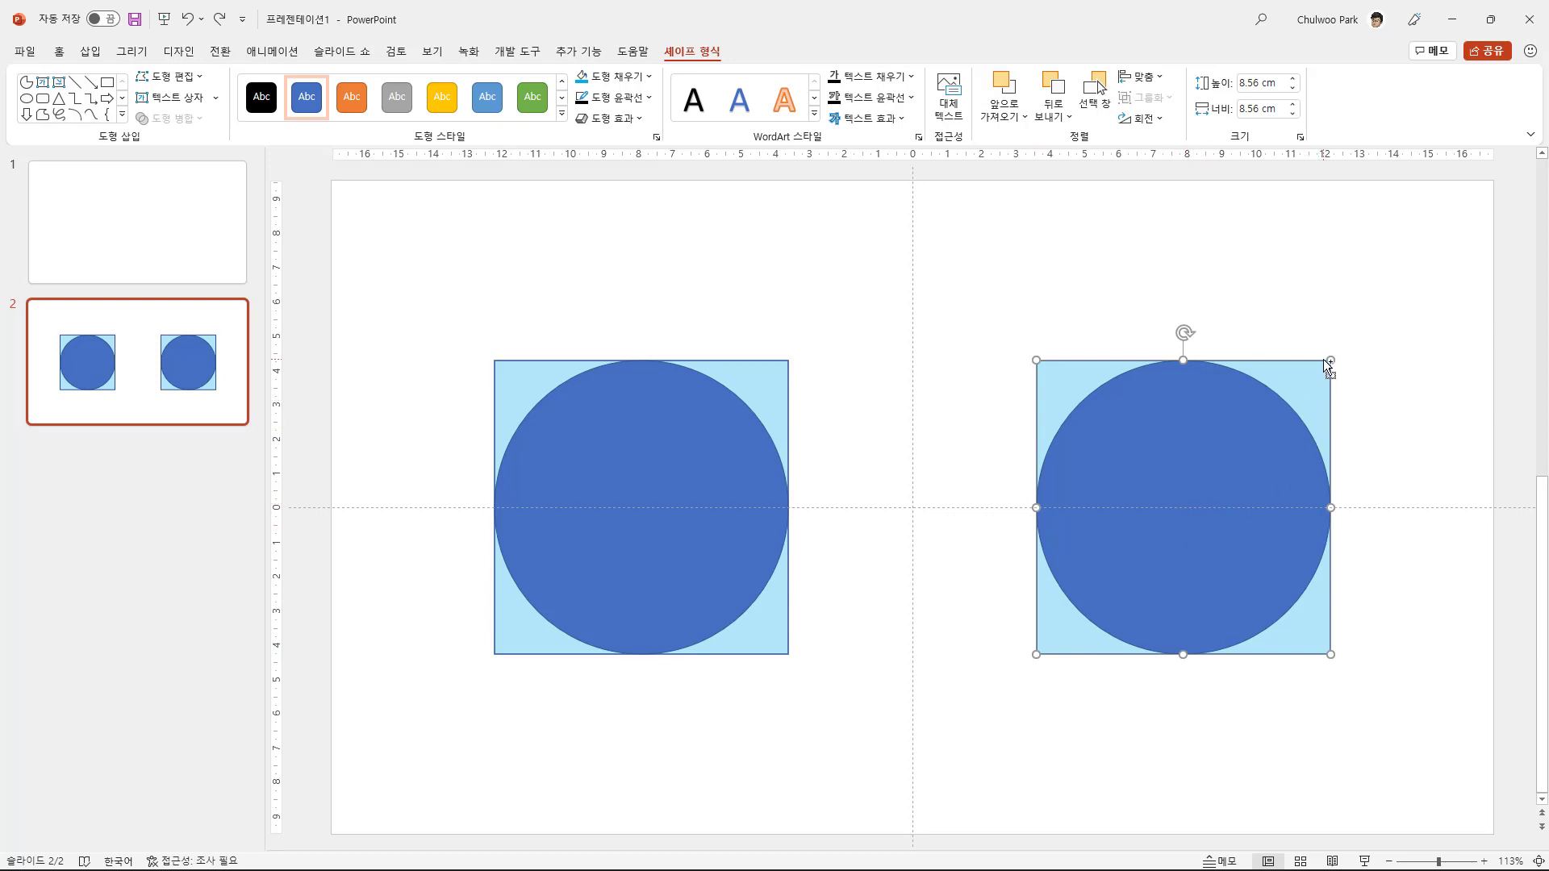
- Enlarge the copied circle about its centre to about 11.11 cm and move it off the second square, over the first pair
{"action": "left_click_drag", "start_coordinate": [1330, 360], "coordinate": [1380, 307]}
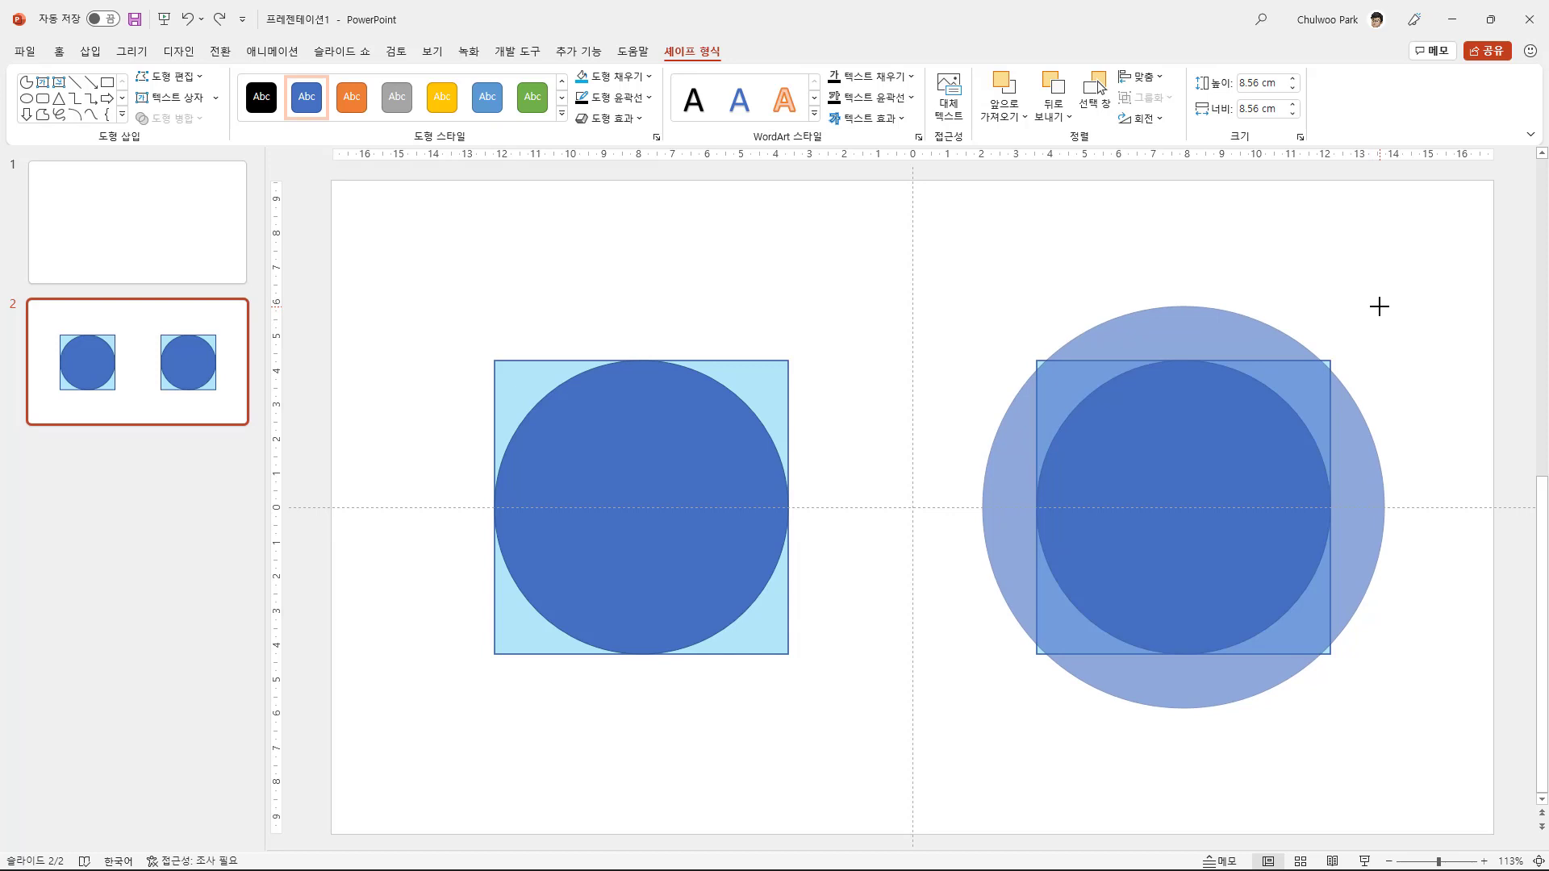
{"action": "mouse_move", "coordinate": [1379, 306]}
{"action": "left_mouse_down"}
{"action": "mouse_move", "coordinate": [1406, 275]}
{"action": "mouse_move", "coordinate": [1374, 316]}
{"action": "left_mouse_up"}
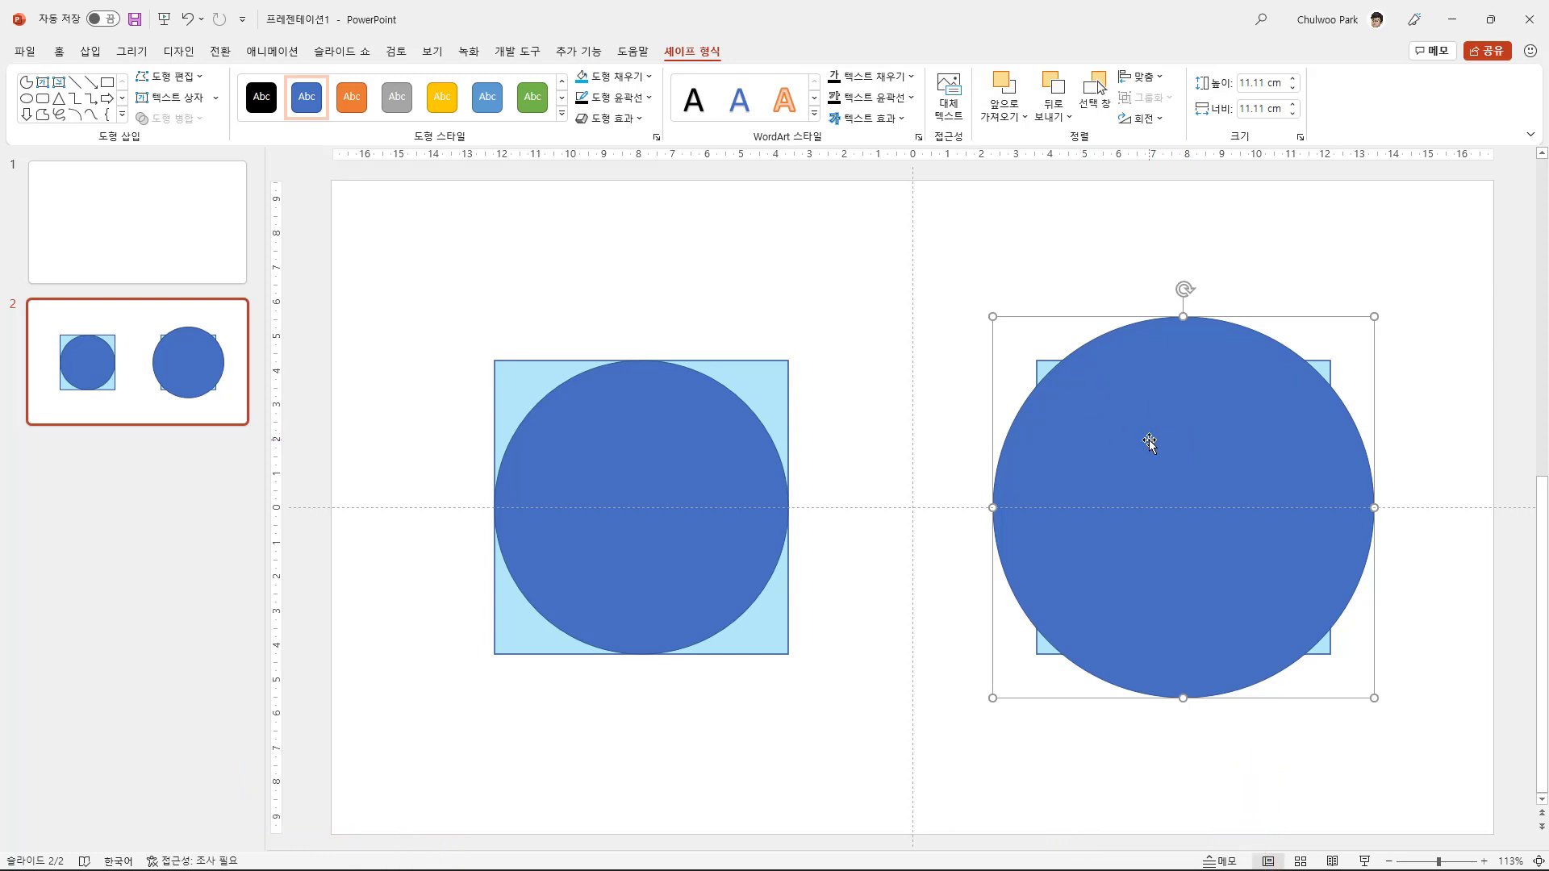
{"action": "left_click_drag", "start_coordinate": [1151, 440], "coordinate": [1188, 482]}
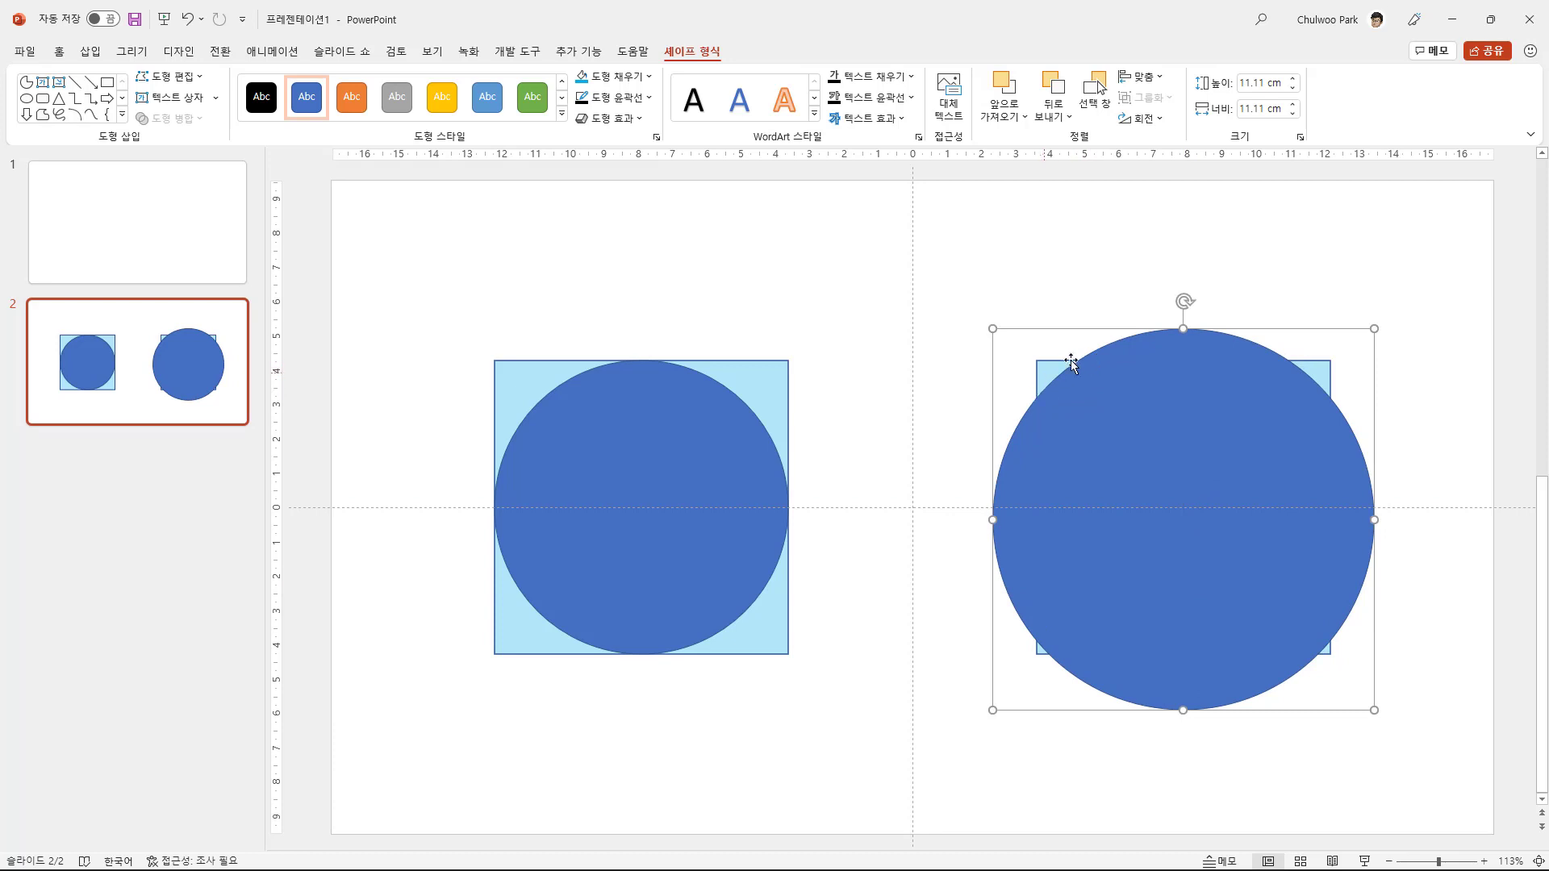
{"action": "left_click_drag", "start_coordinate": [1110, 432], "coordinate": [589, 552]}
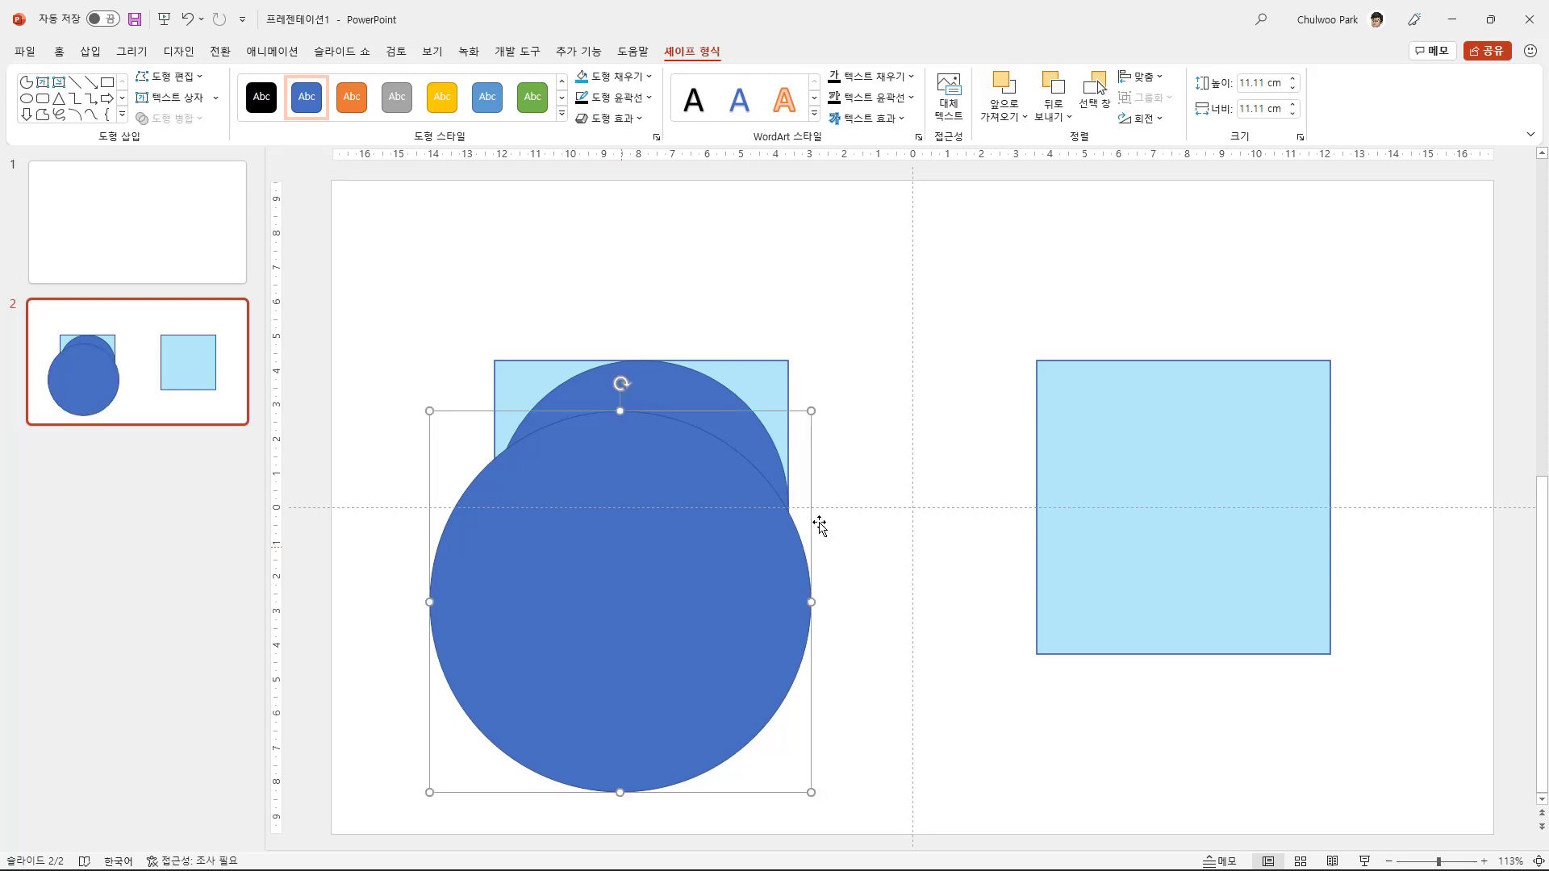
- Rotate the uncovered second square to 45° so that it stands on a corner
{"action": "left_click", "coordinate": [1162, 482]}
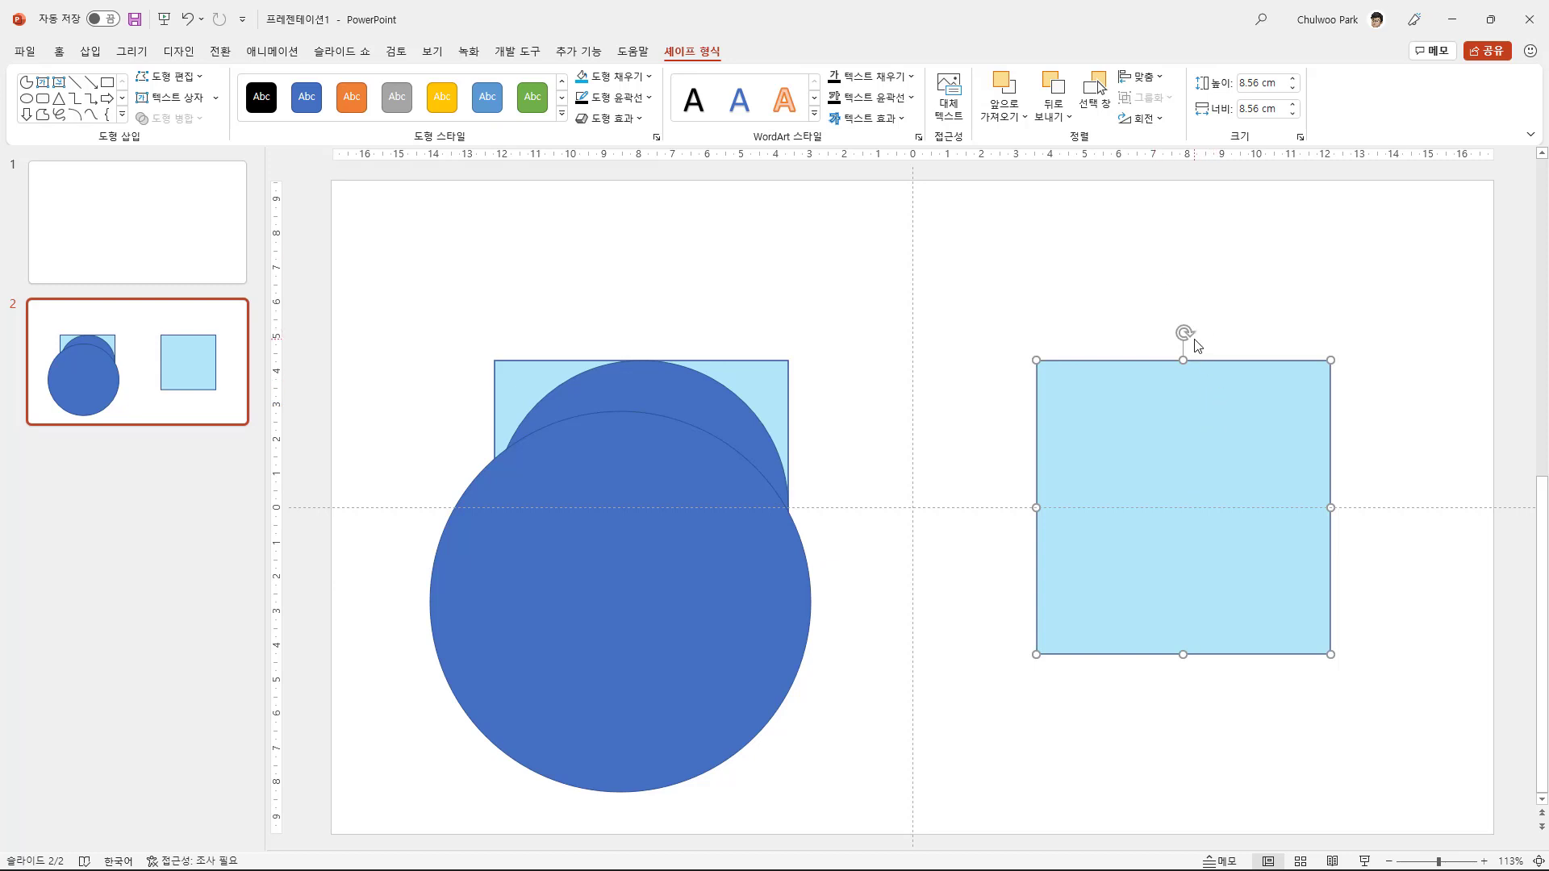
{"action": "left_click_drag", "start_coordinate": [1187, 333], "coordinate": [1220, 336]}
{"action": "left_click", "coordinate": [1160, 118]}
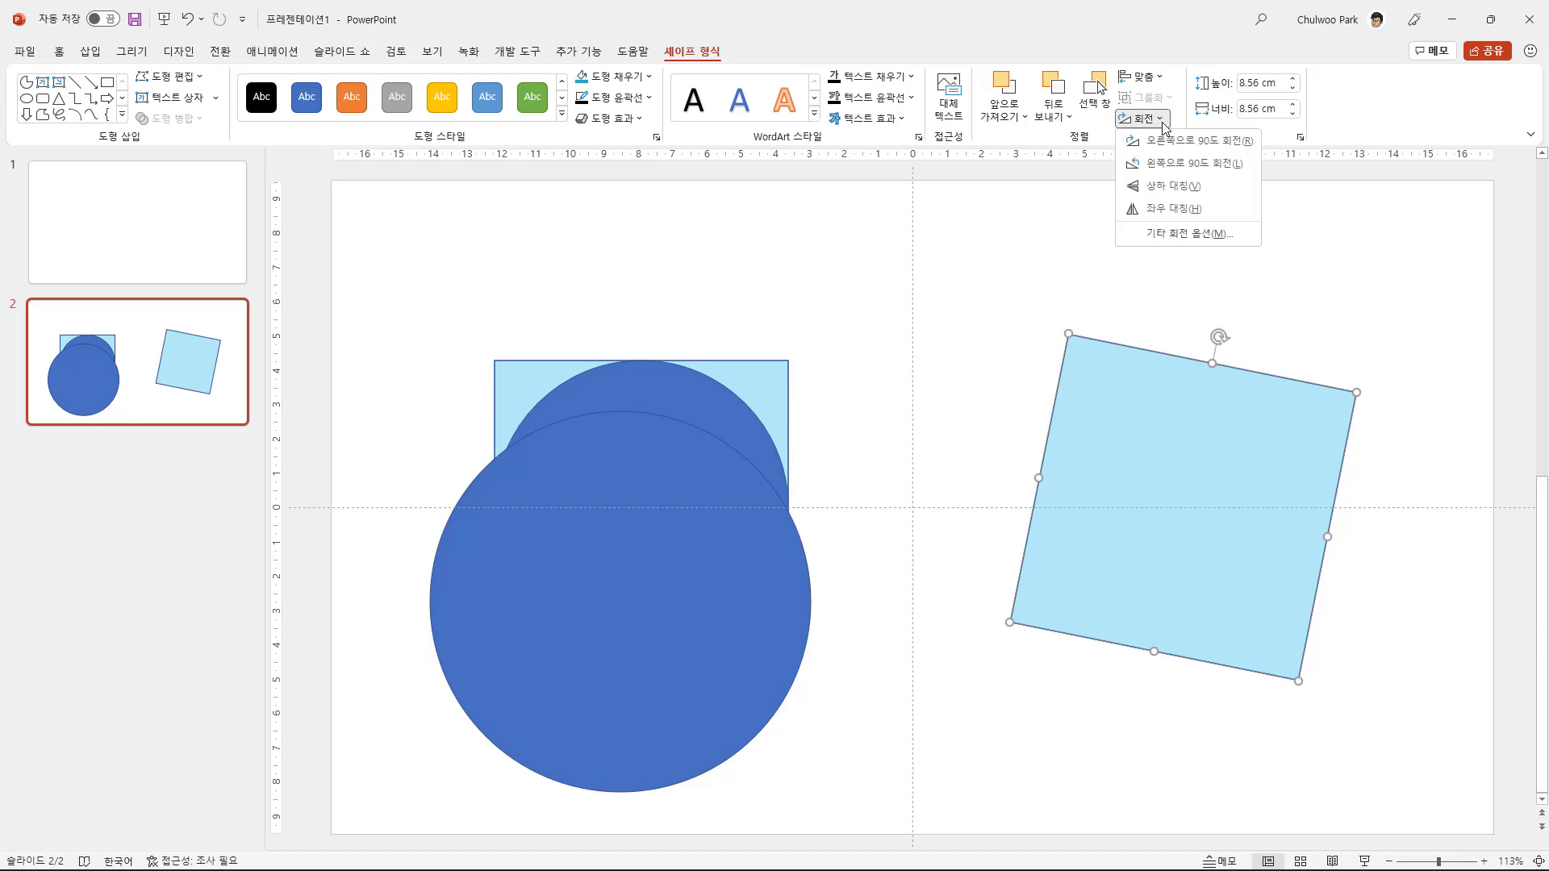
{"action": "left_click", "coordinate": [1299, 138]}
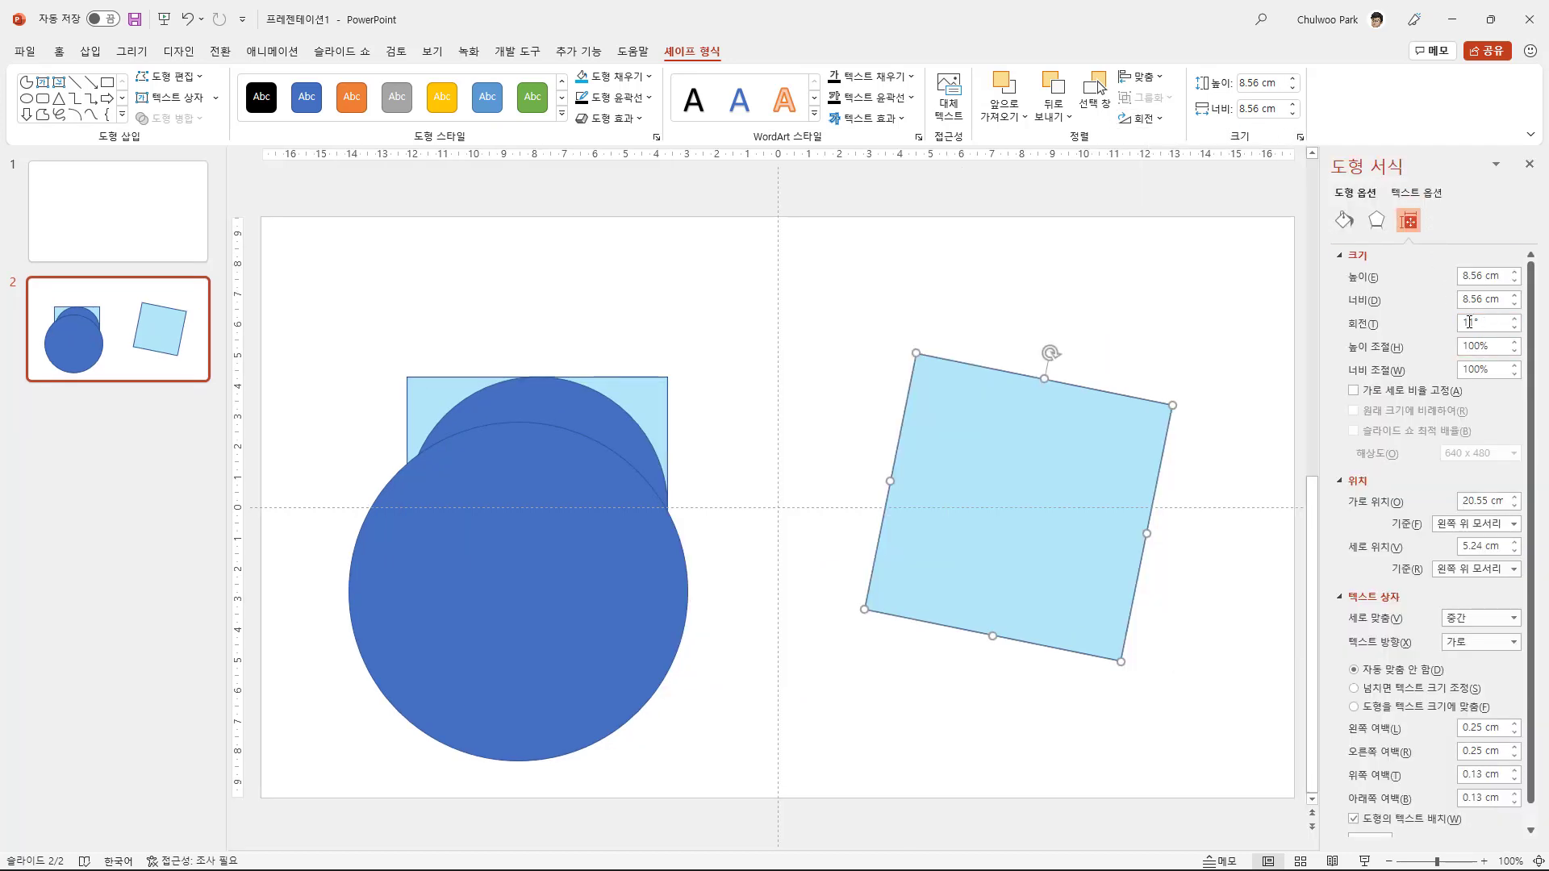
{"action": "left_click", "coordinate": [1144, 119]}
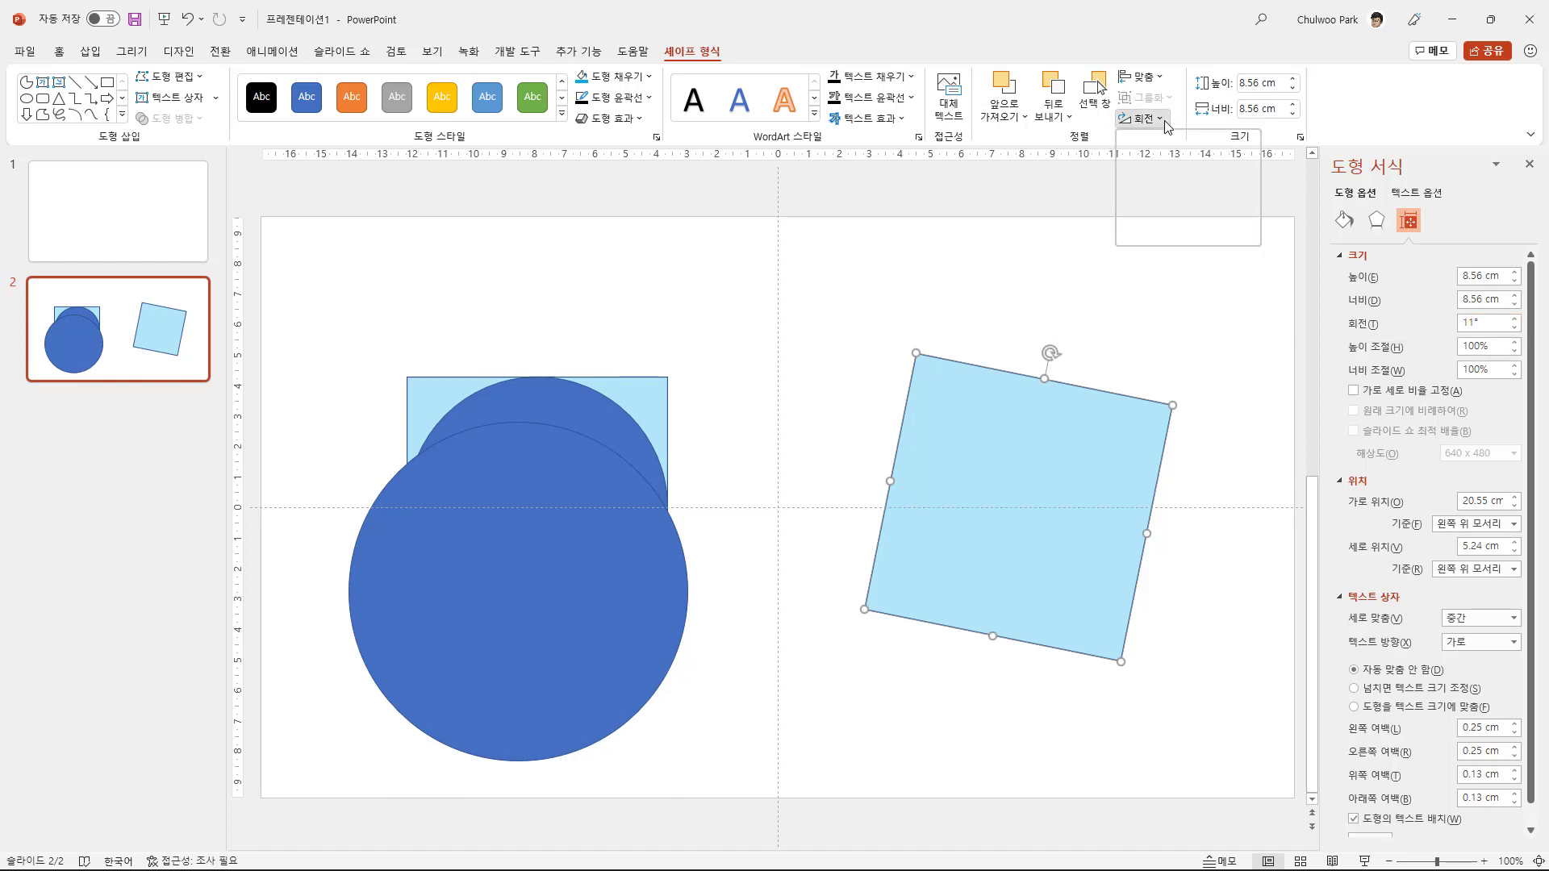
{"action": "left_click", "coordinate": [1189, 234]}
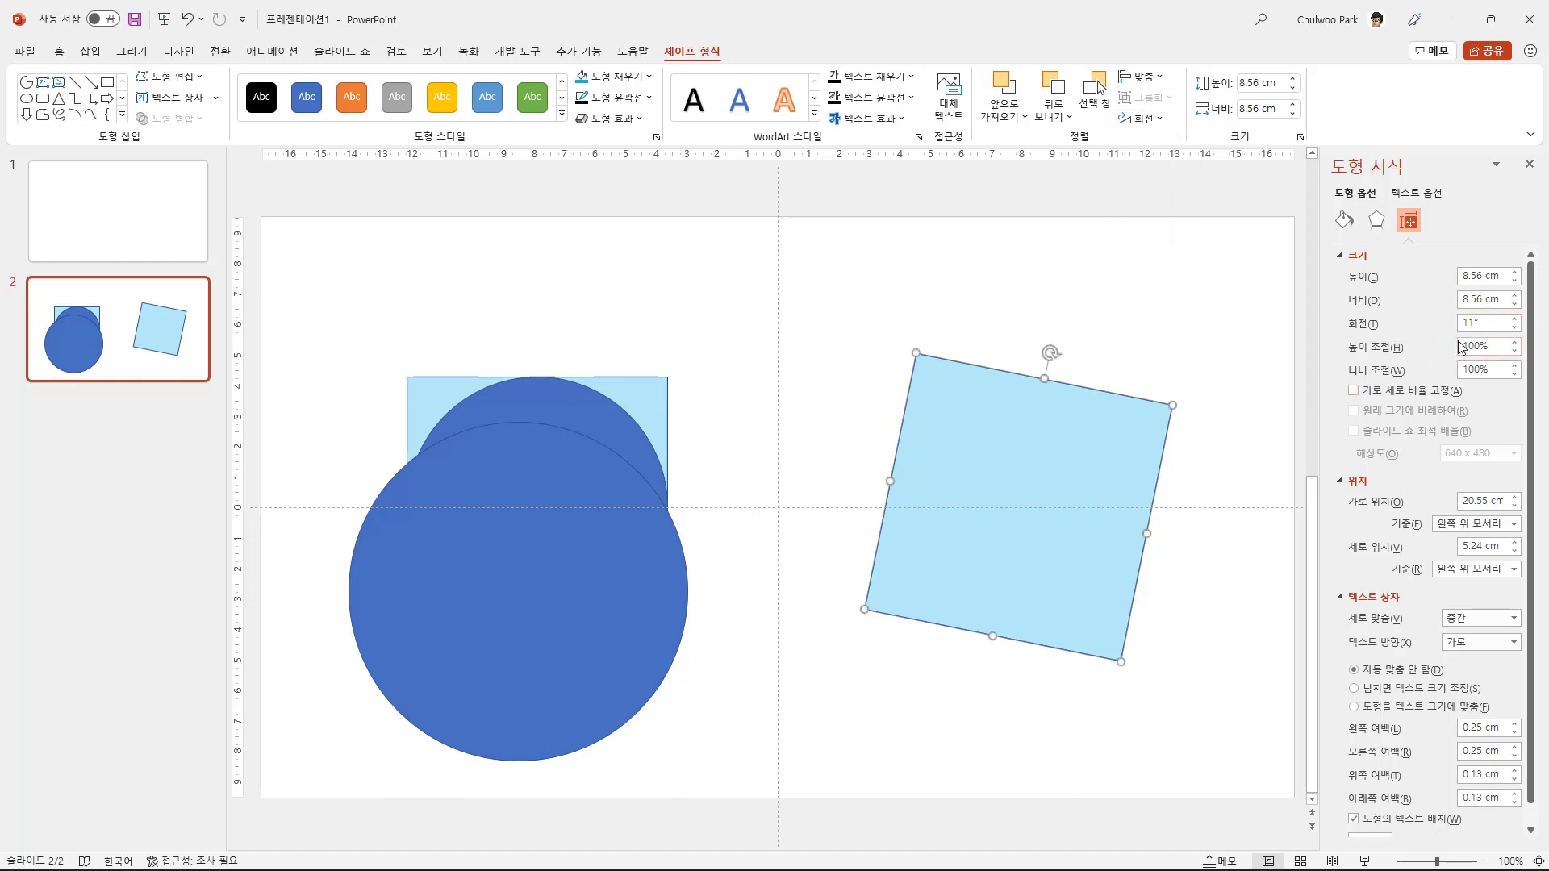
{"action": "left_click_drag", "start_coordinate": [1051, 352], "coordinate": [1135, 406]}
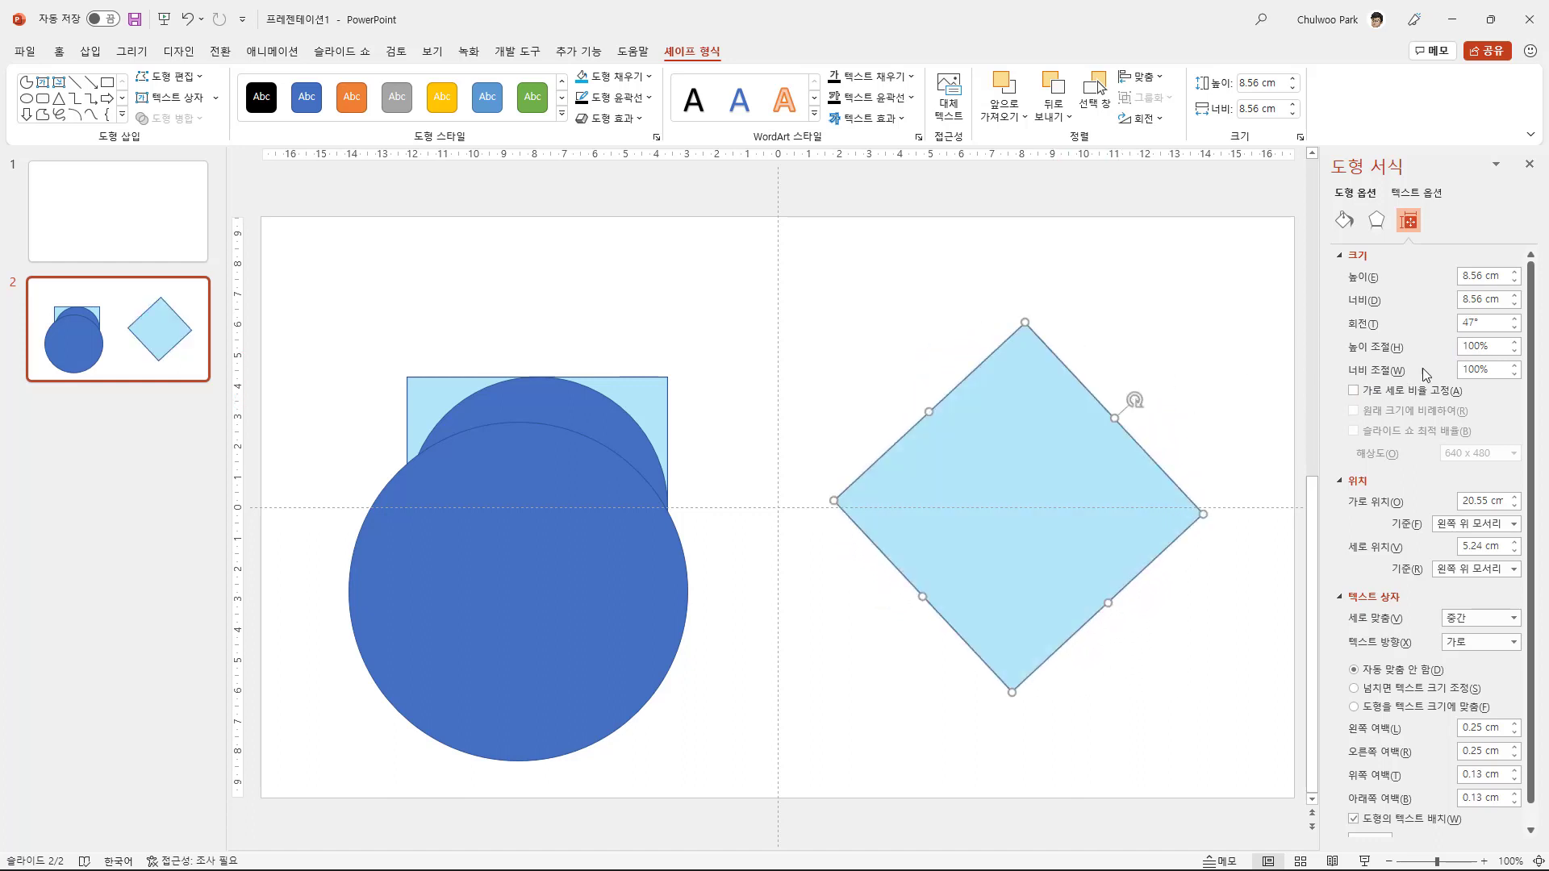
{"action": "left_click", "coordinate": [1477, 320]}
{"action": "key", "text": "Return"}
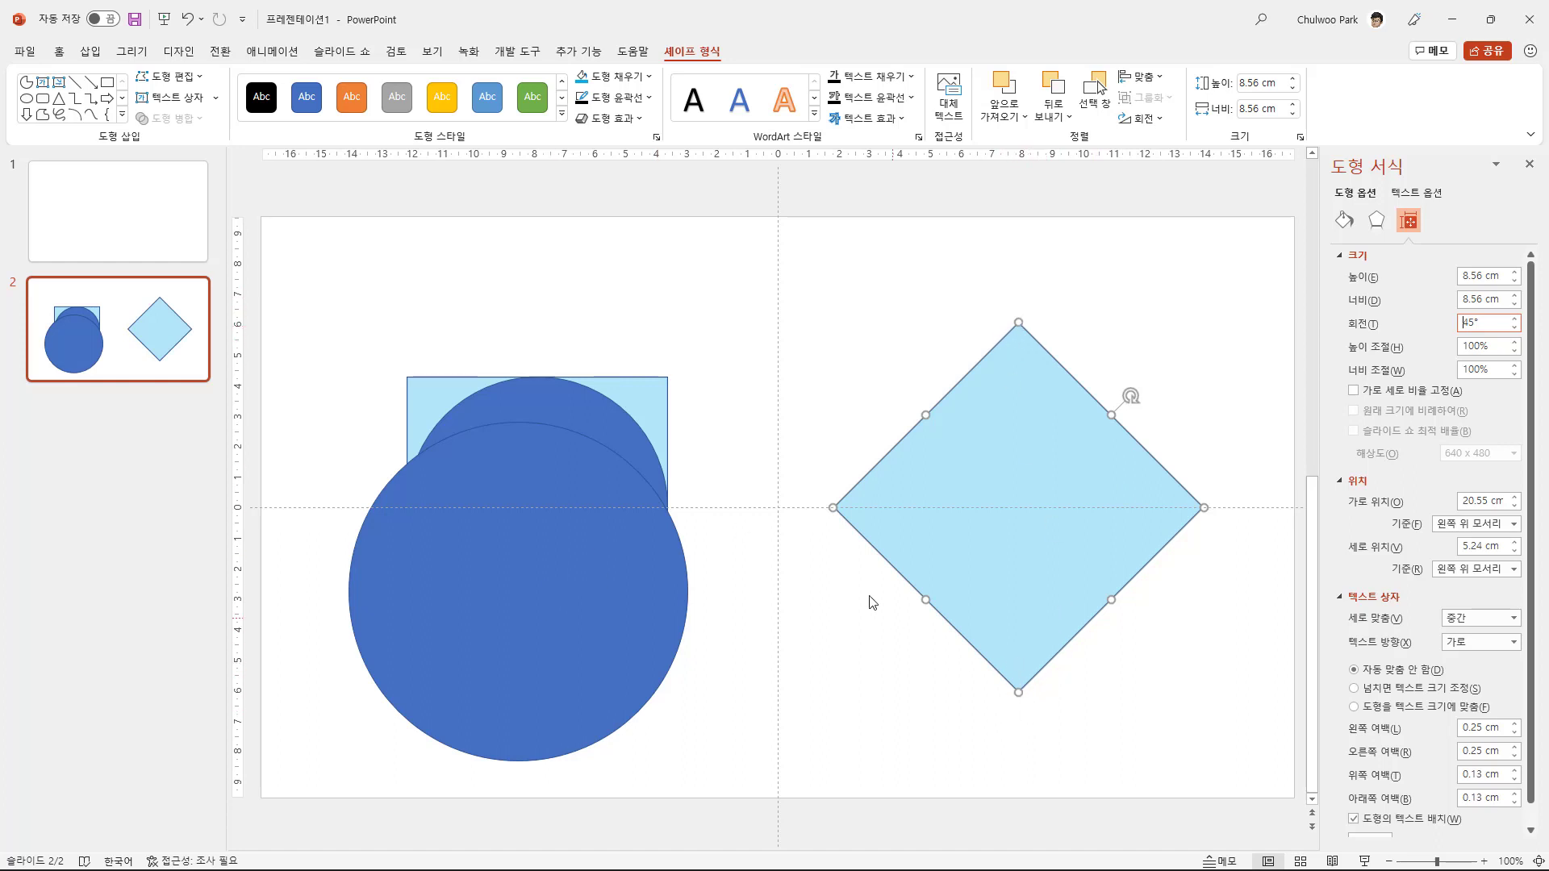
- Fit the larger circle around the rotated square at about 12.11 cm and make its fill about 54% transparent
{"action": "left_click_drag", "start_coordinate": [575, 607], "coordinate": [1117, 516]}
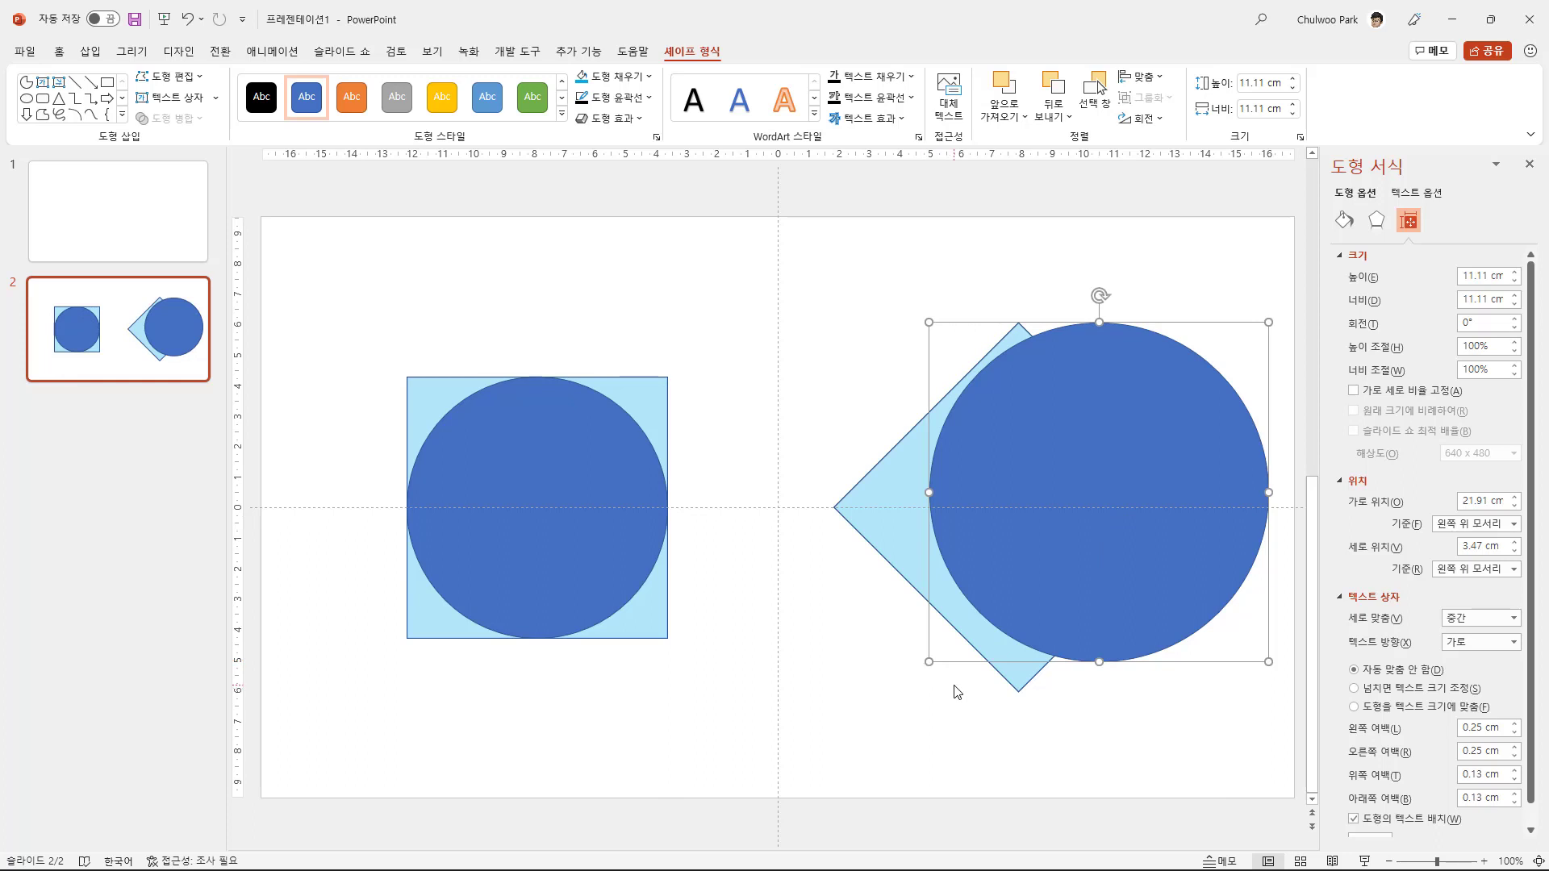
{"action": "left_click_drag", "start_coordinate": [930, 664], "coordinate": [896, 690]}
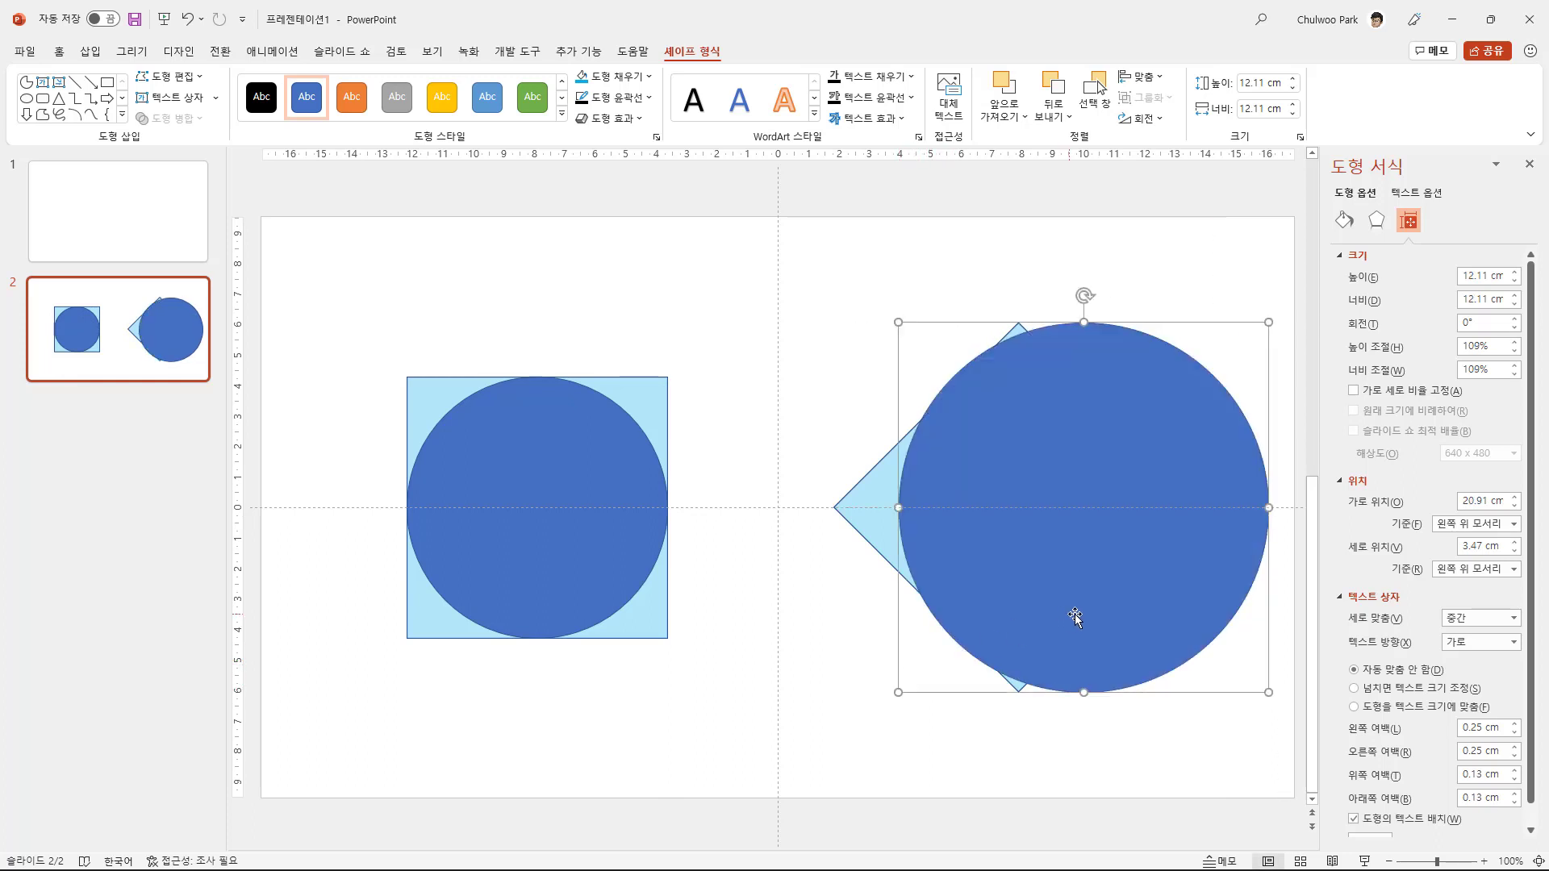
{"action": "left_click_drag", "start_coordinate": [1121, 620], "coordinate": [1063, 621]}
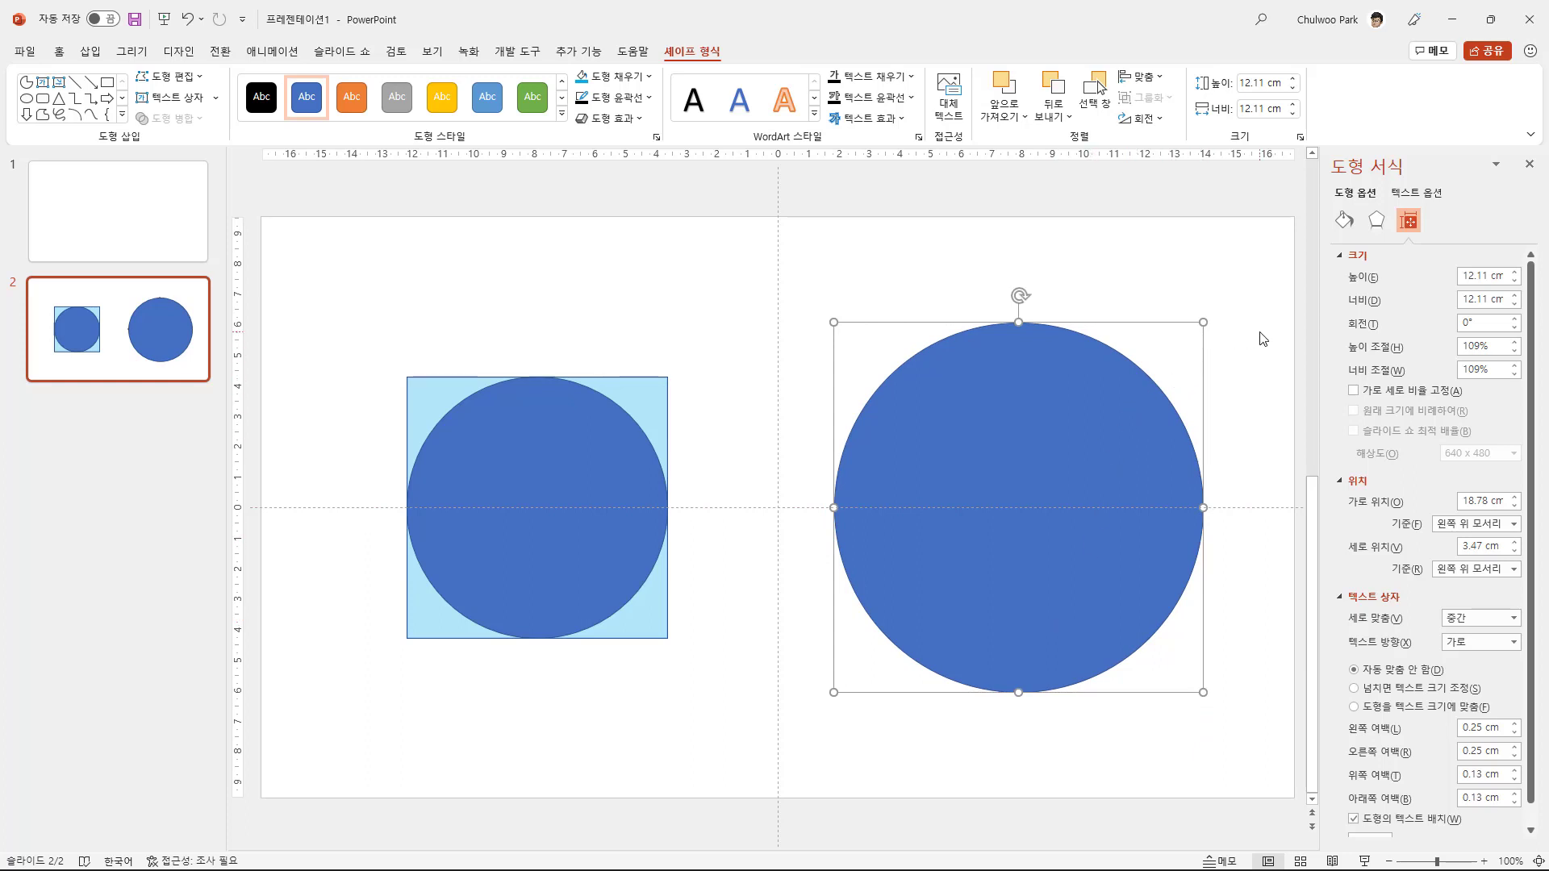
{"action": "left_click", "coordinate": [1344, 220]}
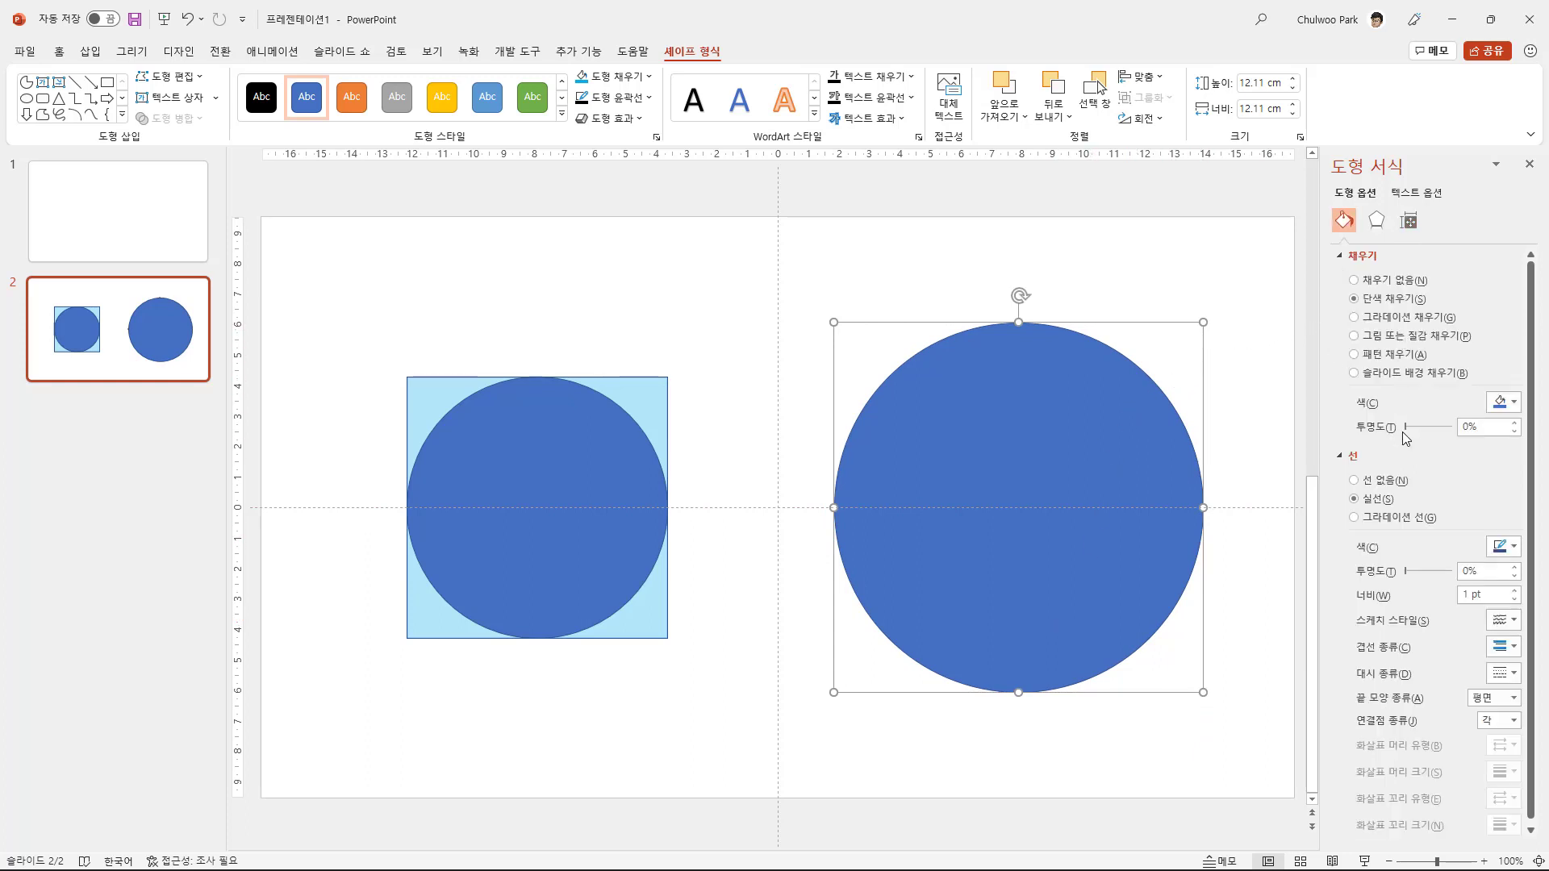
{"action": "left_click_drag", "start_coordinate": [1406, 431], "coordinate": [1430, 427]}
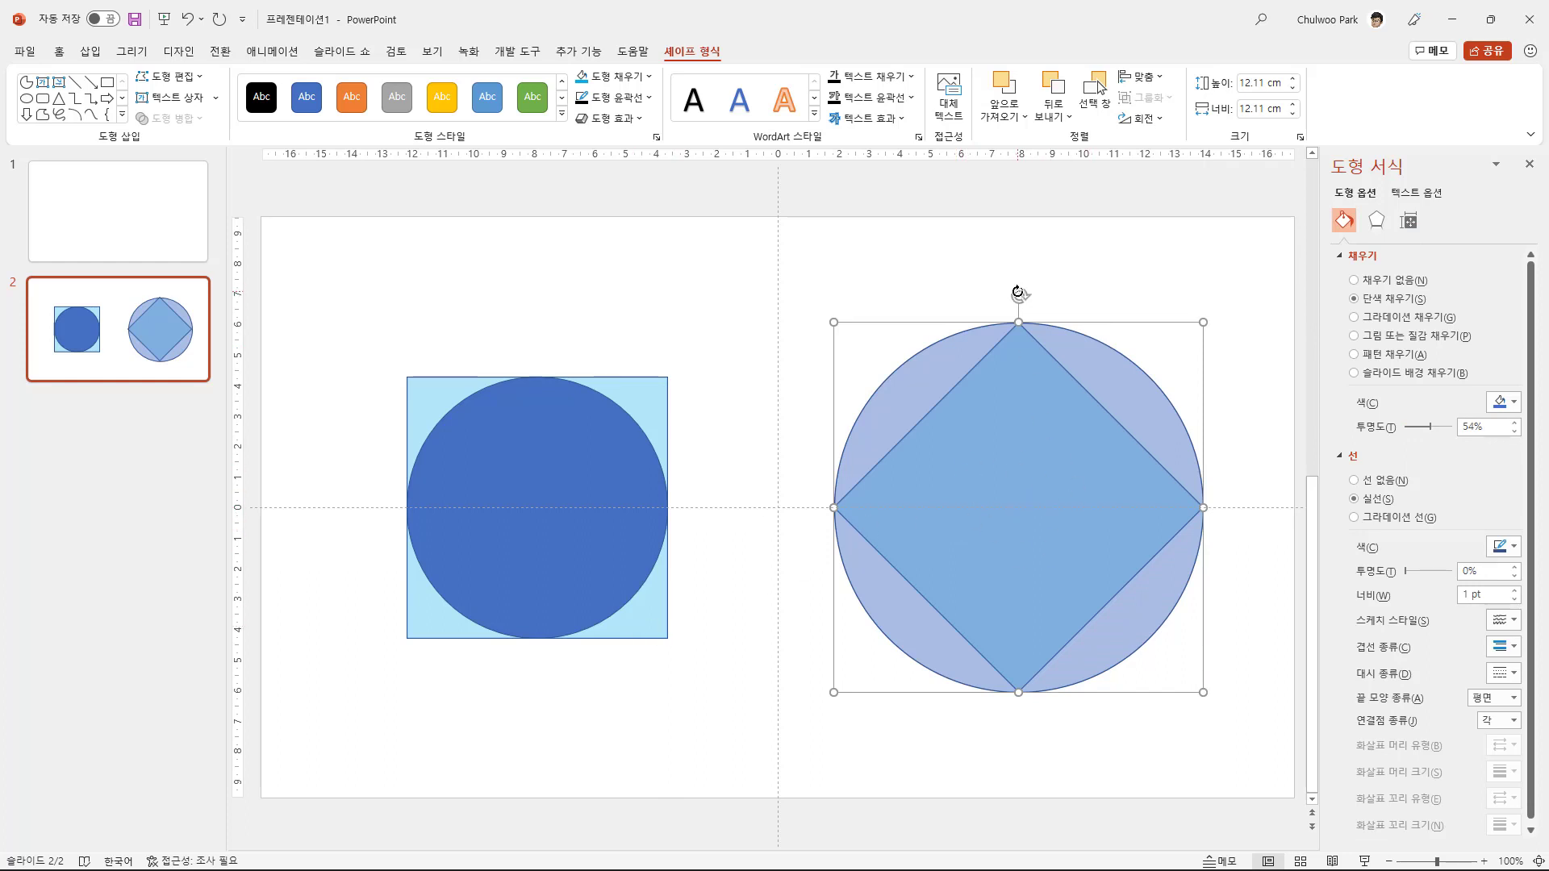
- Select the square hidden behind the transparent circle (직사각형 5) and set its rotation back to 0°
{"action": "left_click", "coordinate": [1409, 221]}
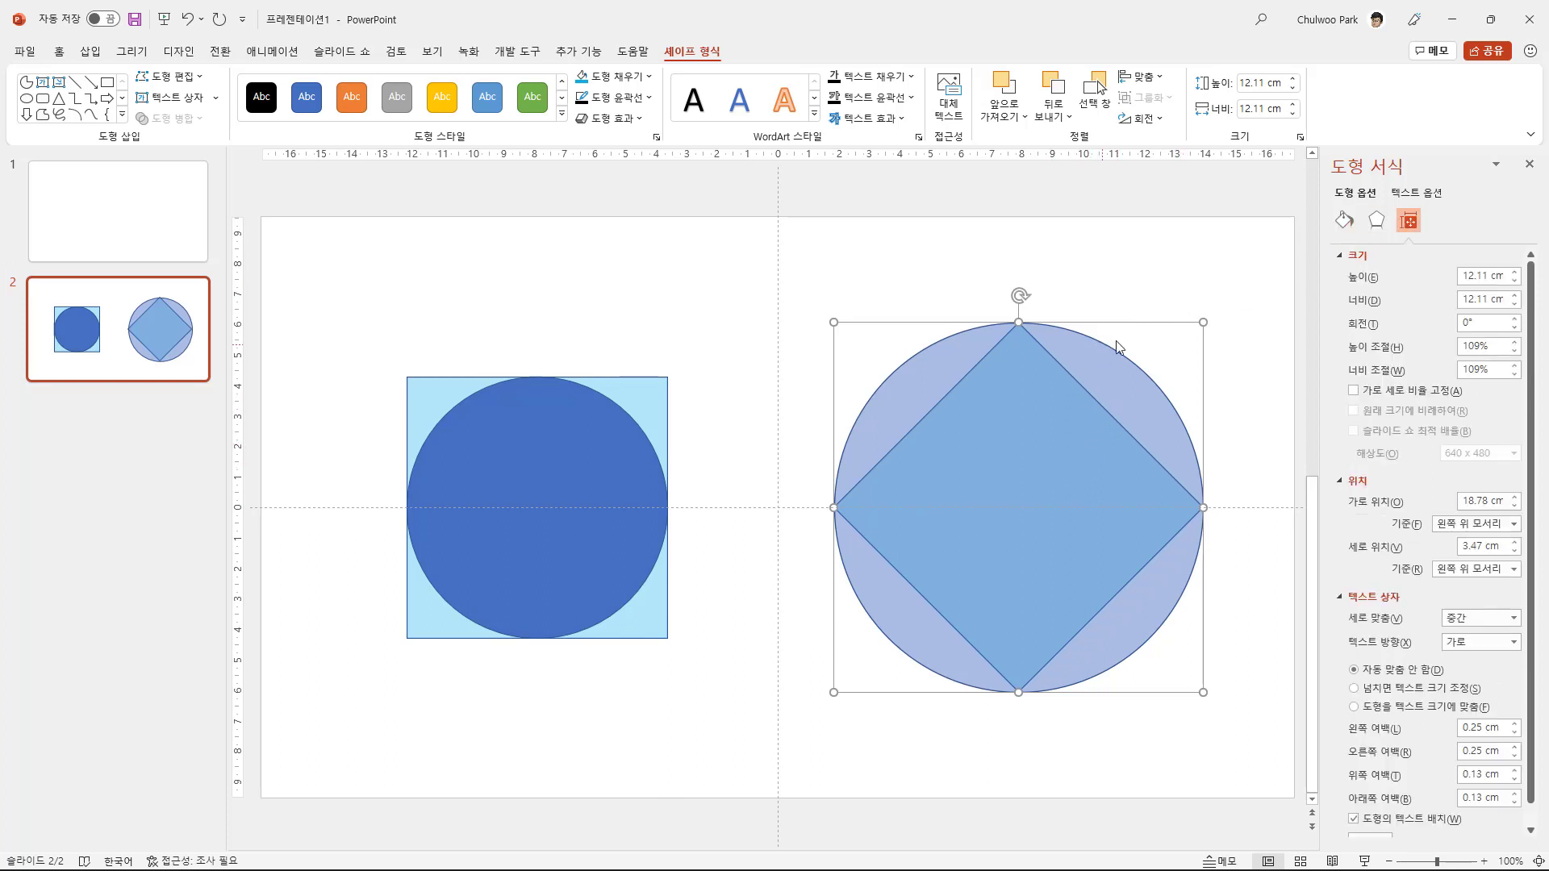
{"action": "left_click", "coordinate": [1093, 108]}
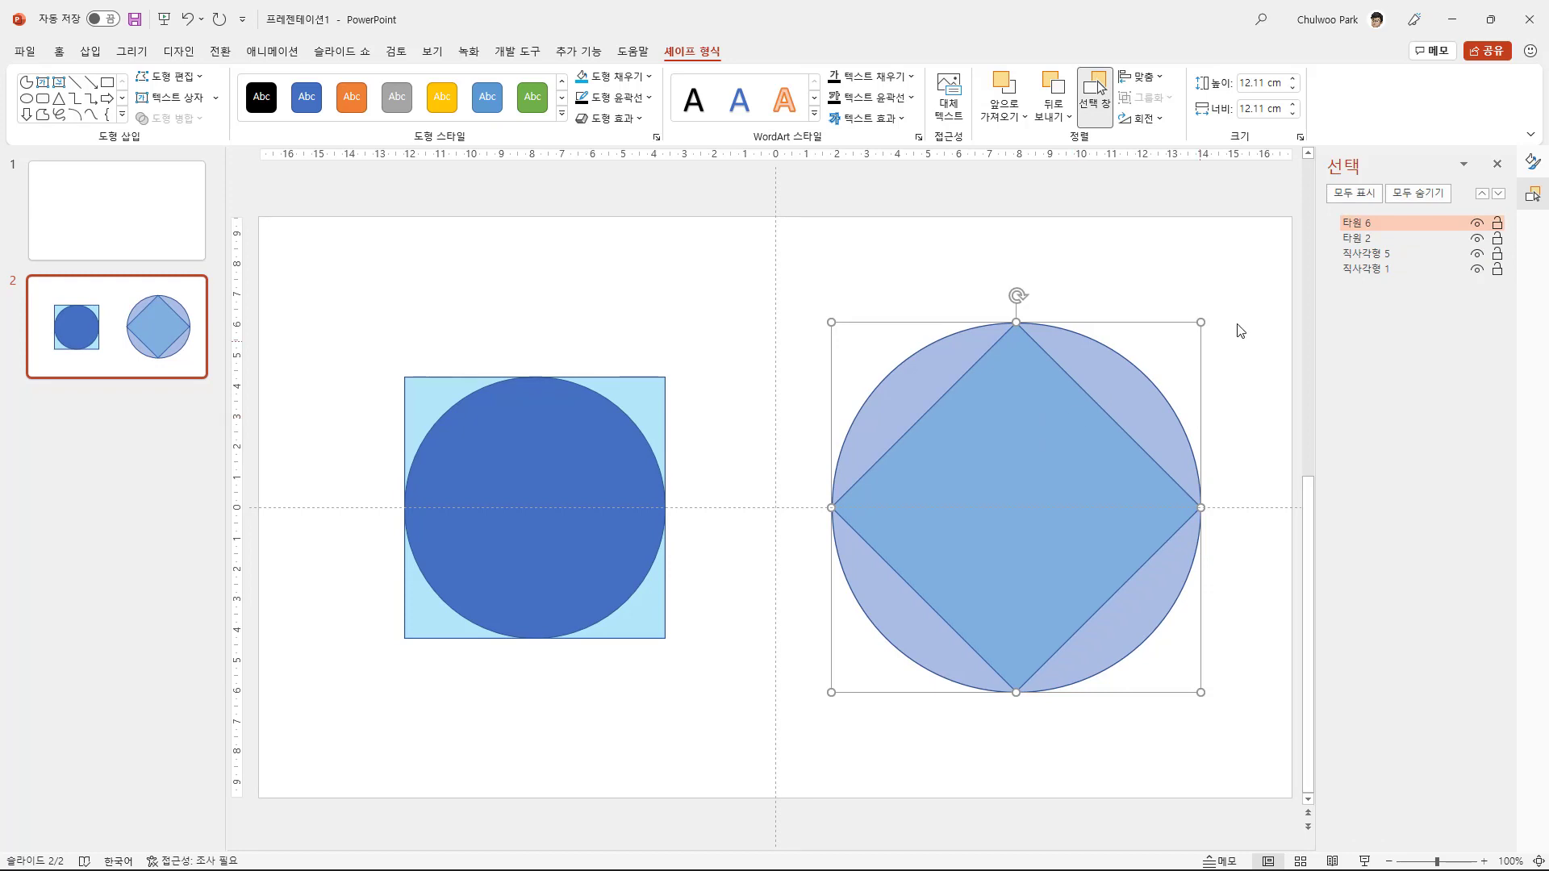
{"action": "left_click", "coordinate": [1390, 258]}
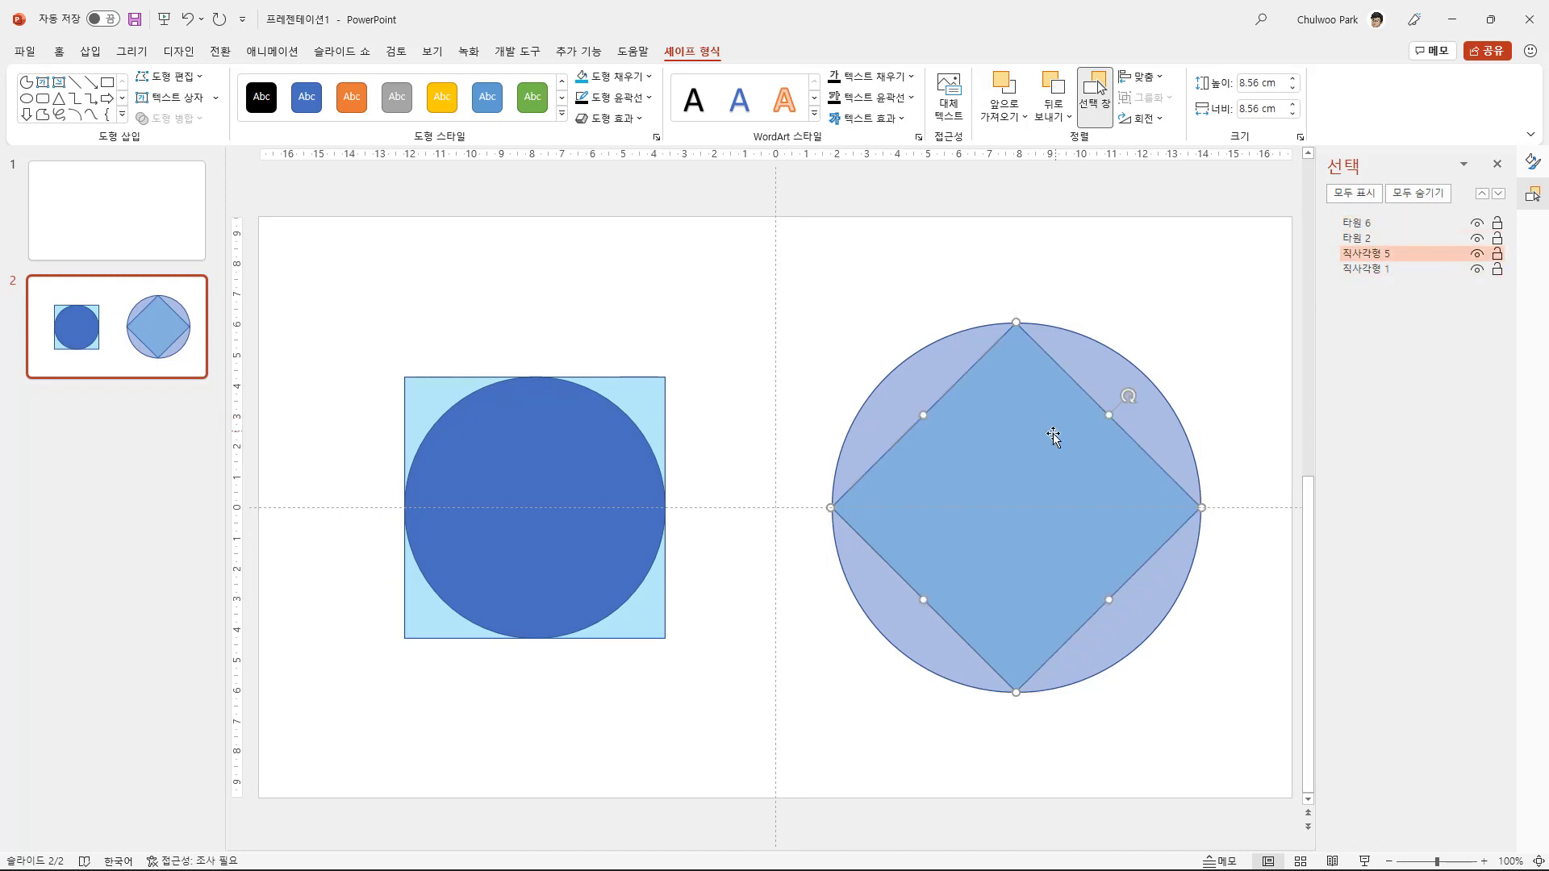
{"action": "left_click", "coordinate": [1533, 161]}
{"action": "double_click", "coordinate": [1447, 323]}
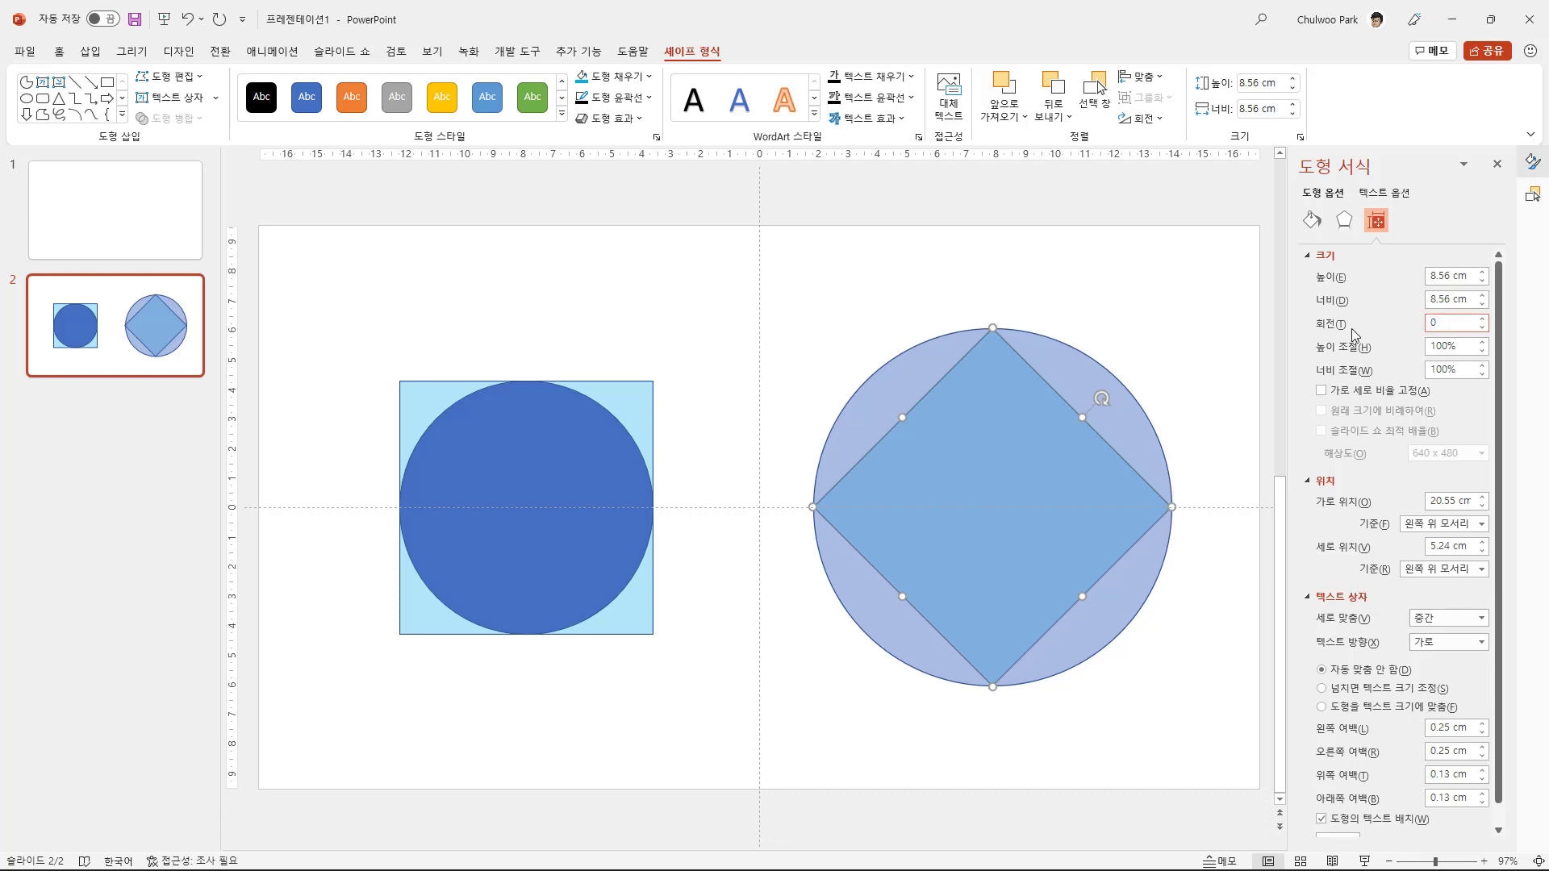
{"action": "key", "text": "Return"}
{"action": "left_click", "coordinate": [1159, 687]}
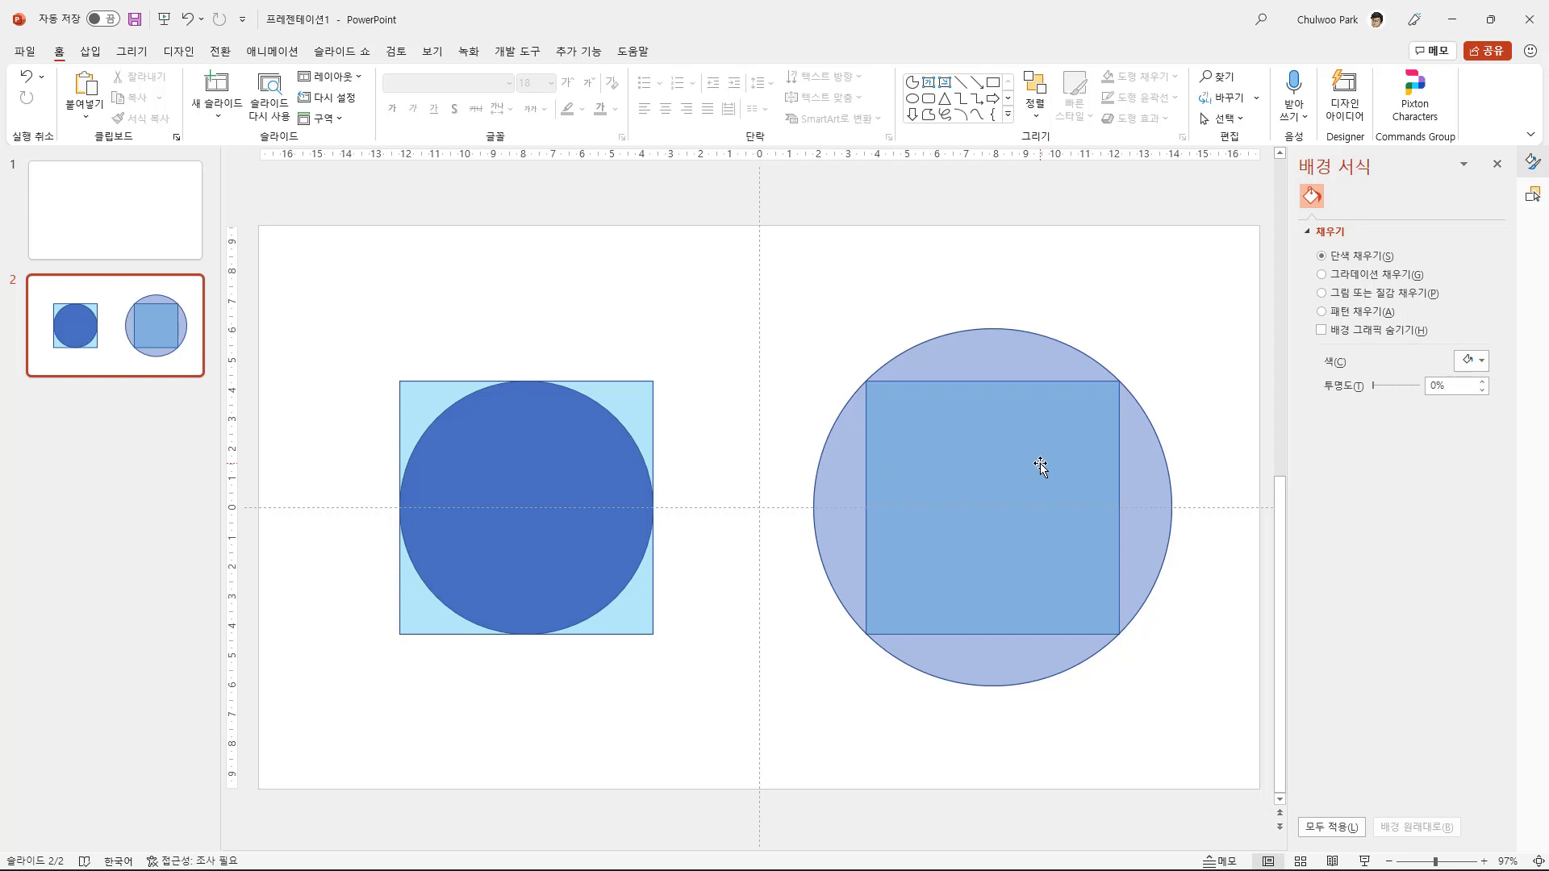
- Select the transparent circle together with the square inside it and remove the fill from both
{"action": "left_click", "coordinate": [993, 497]}
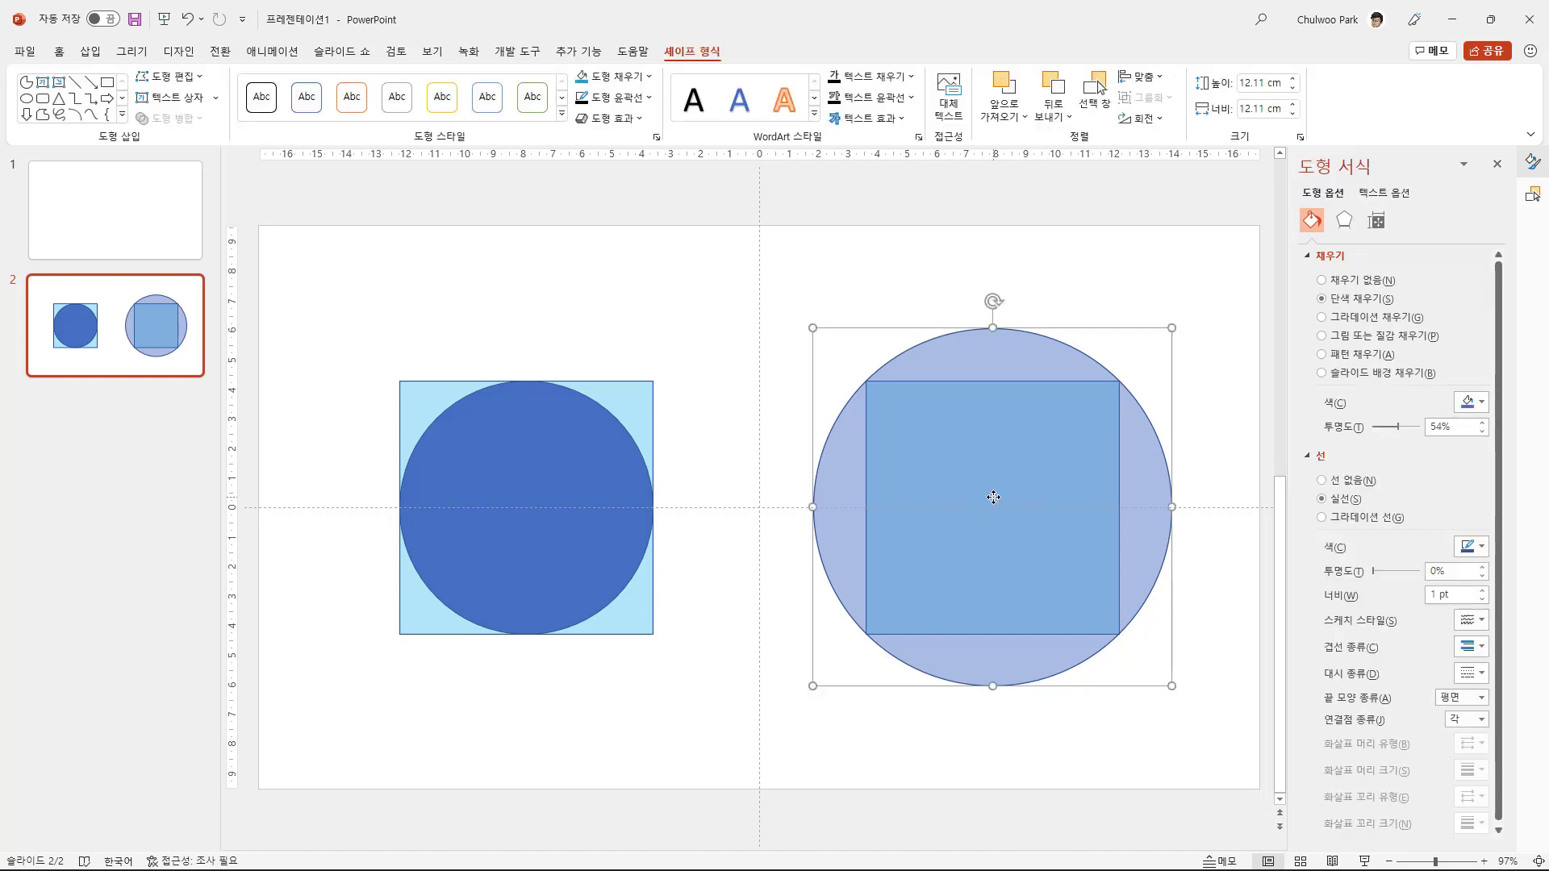
{"action": "left_click", "coordinate": [773, 685]}
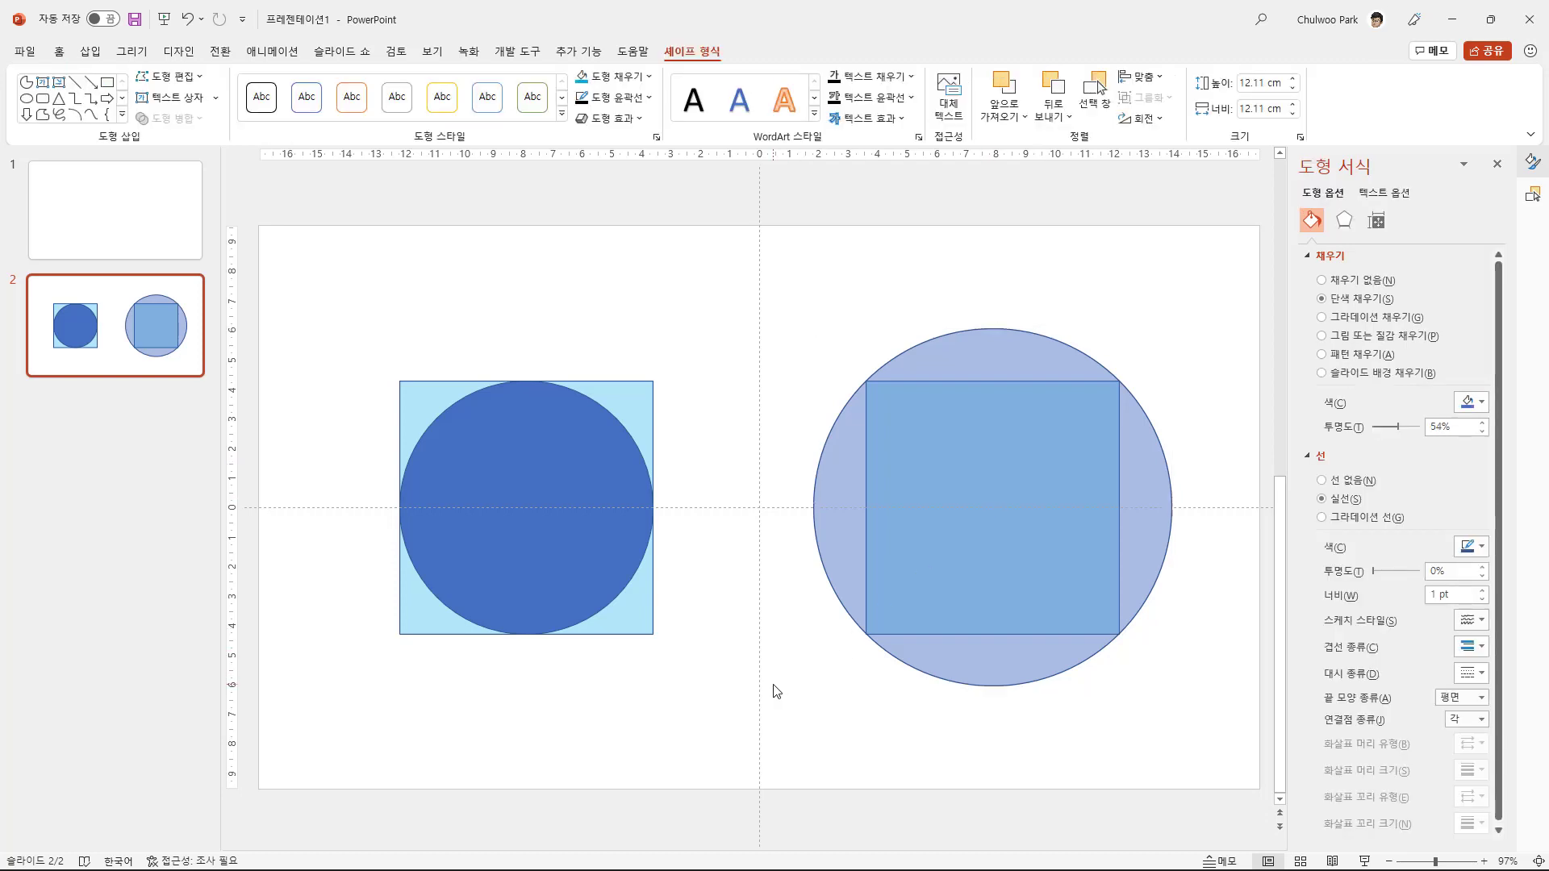
{"action": "left_click_drag", "start_coordinate": [761, 279], "coordinate": [1228, 757]}
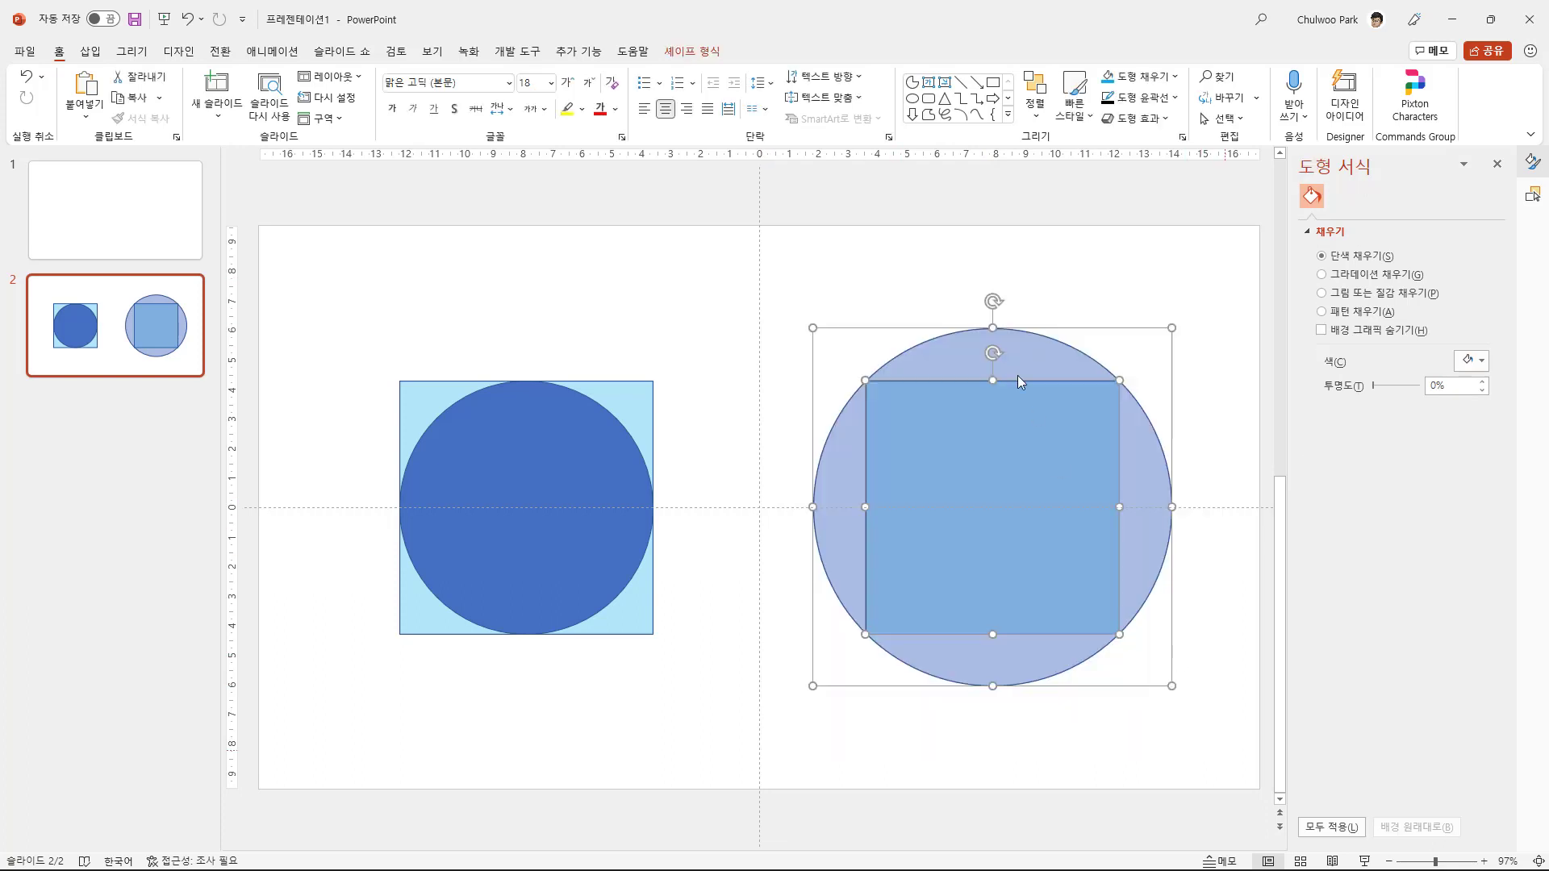
{"action": "left_click", "coordinate": [652, 76]}
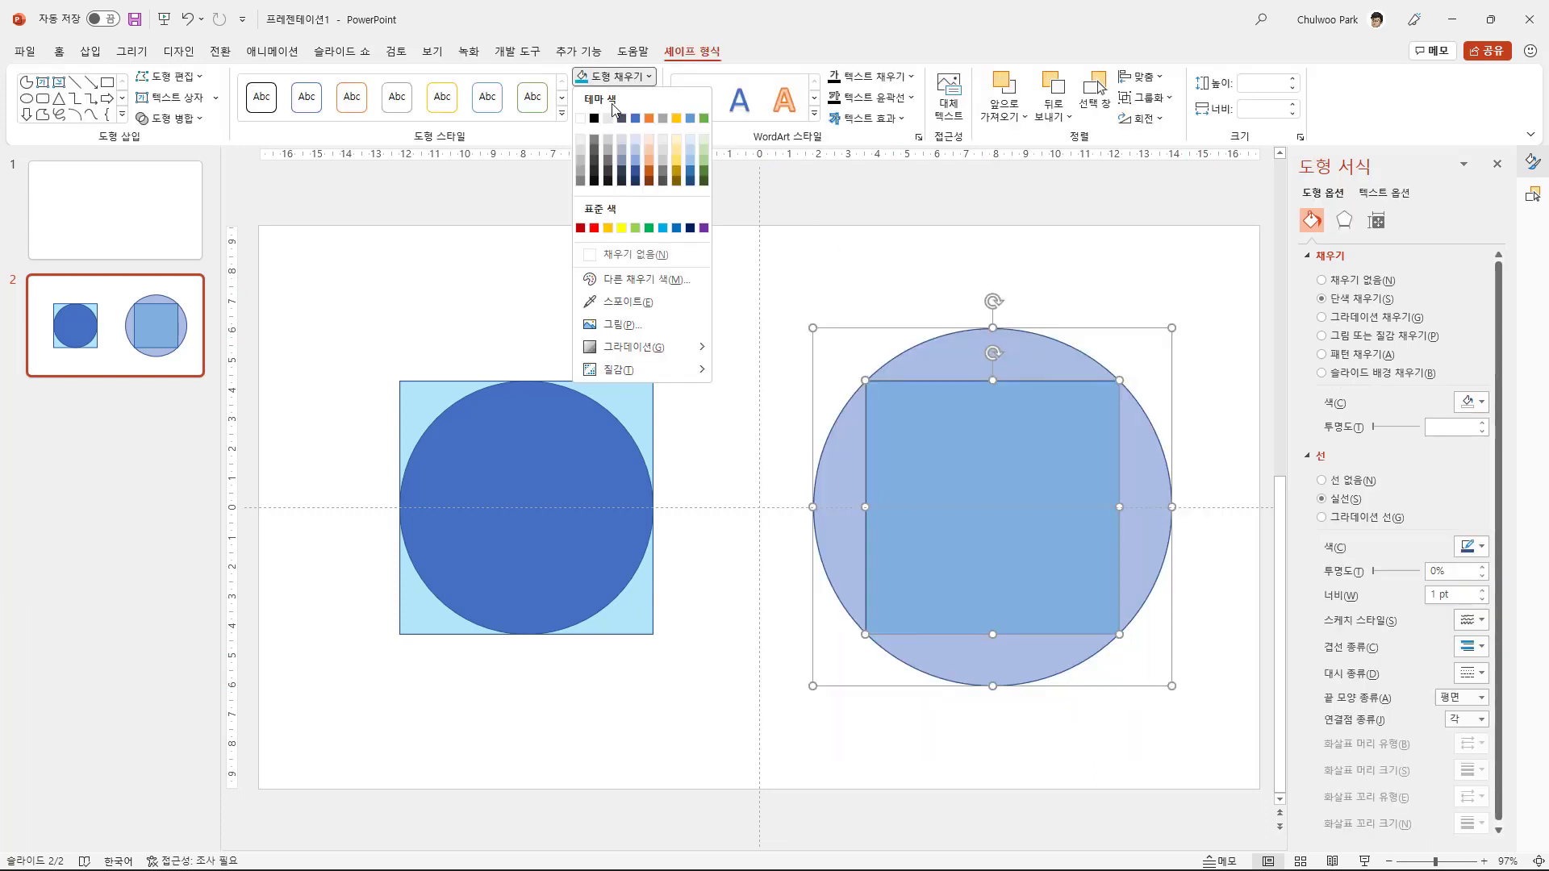
{"action": "left_click", "coordinate": [636, 253]}
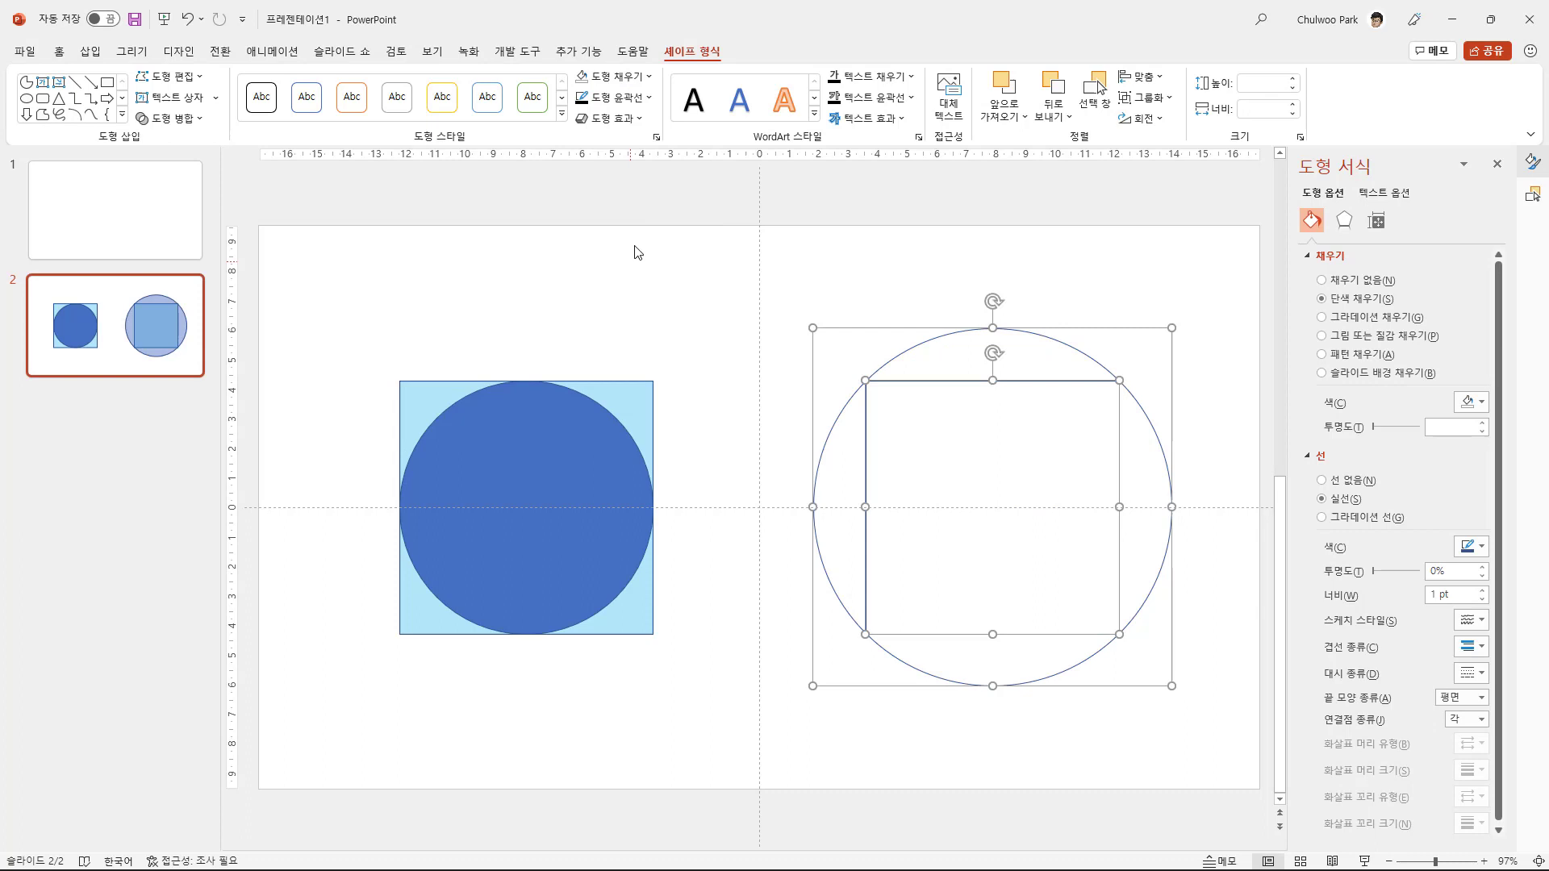
- Set the outline weight of the unfilled circle and its inner square to 2¼ pt
{"action": "left_click", "coordinate": [650, 98]}
{"action": "mouse_move", "coordinate": [666, 350]}
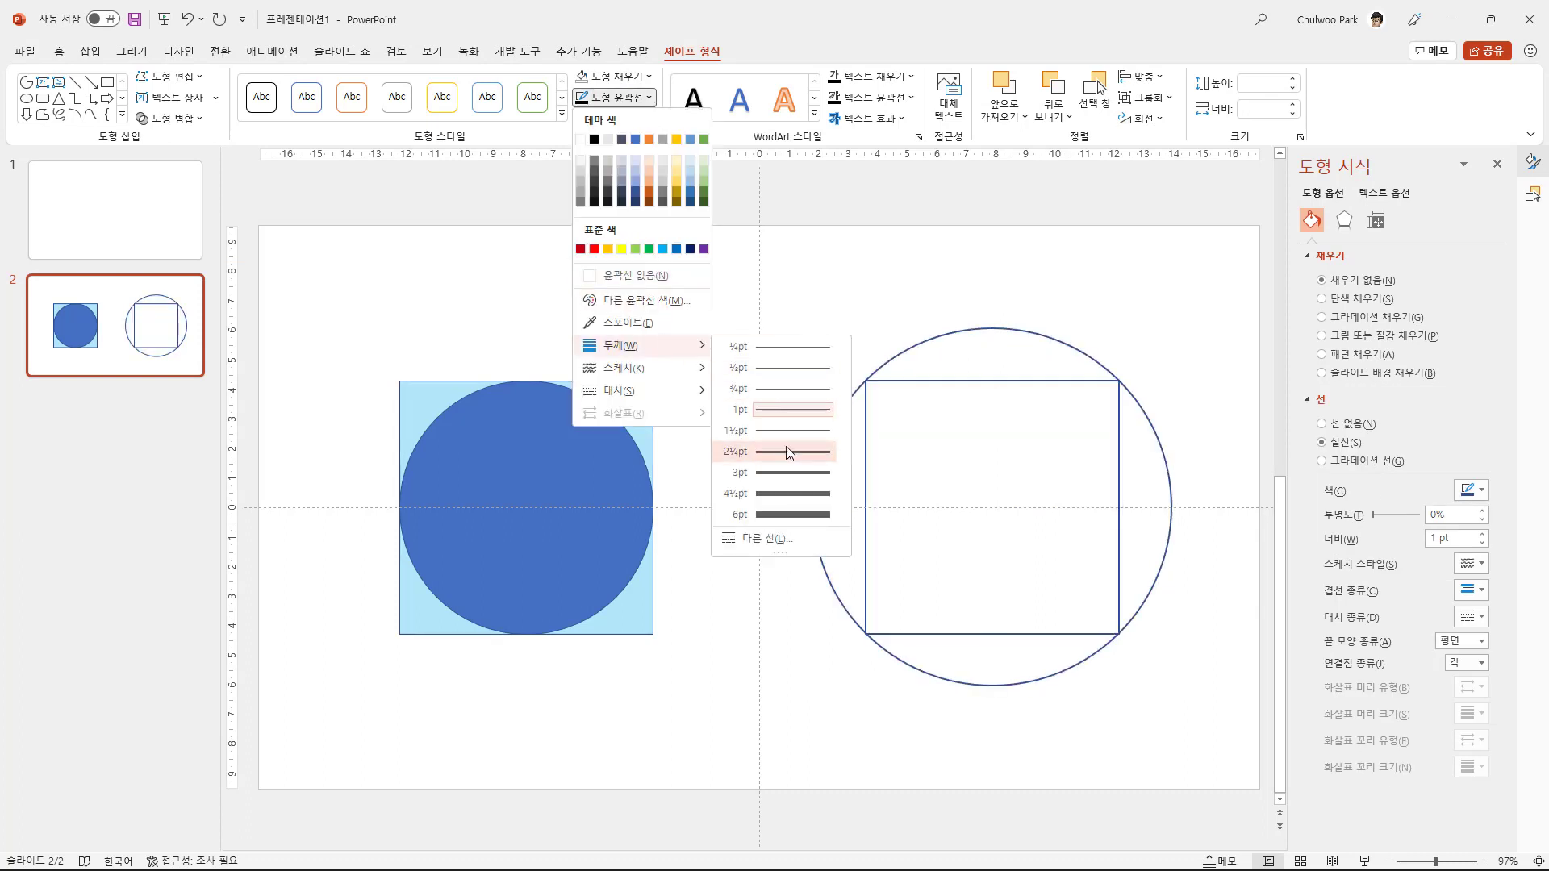
{"action": "left_click", "coordinate": [789, 454]}
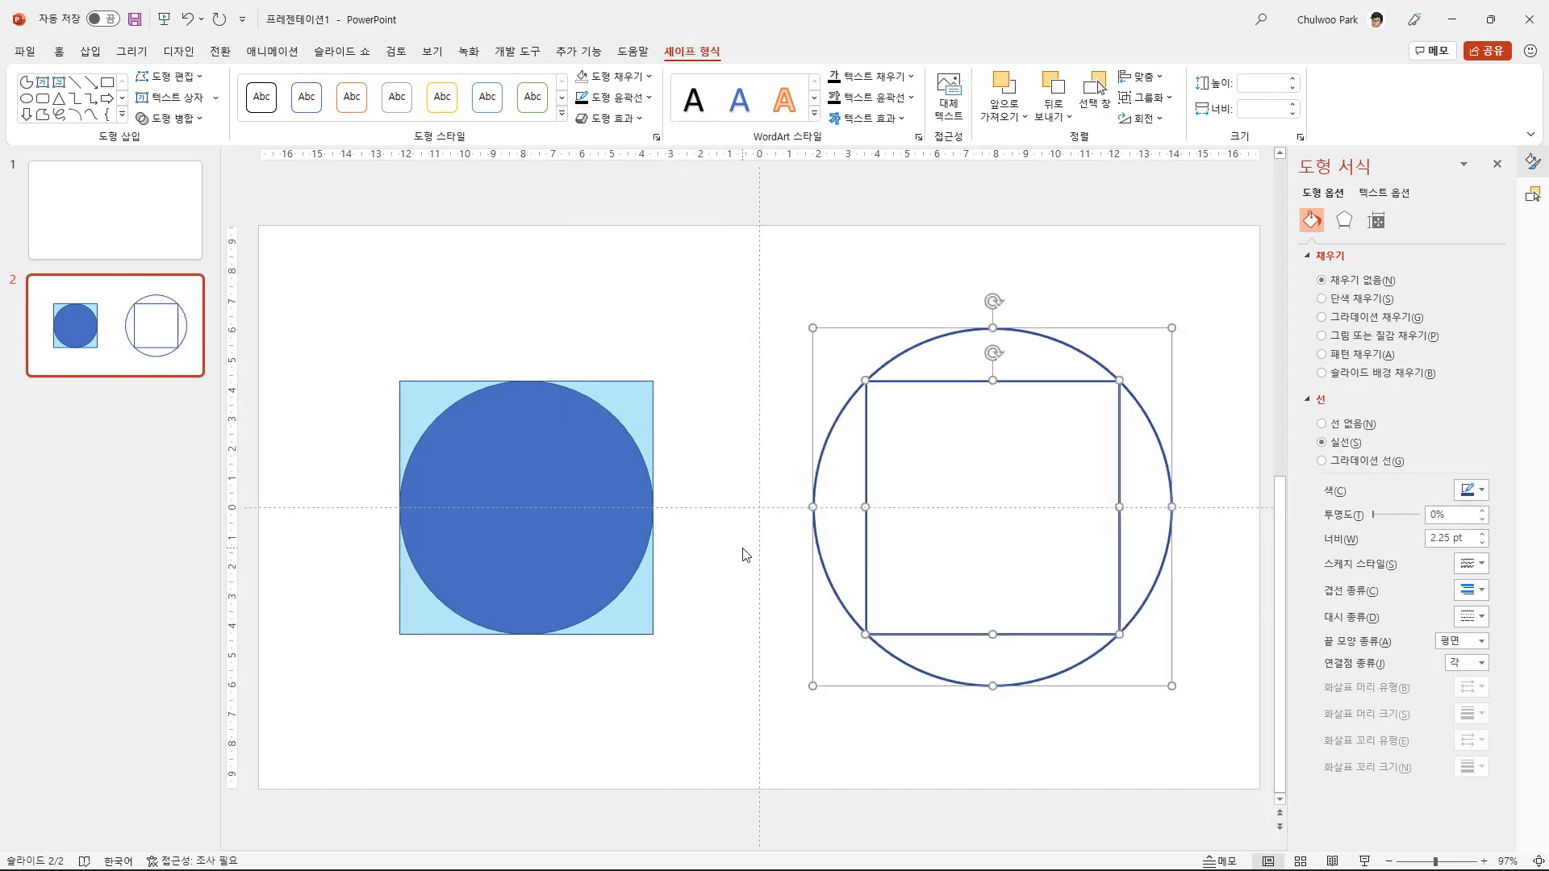
{"action": "left_click", "coordinate": [1109, 766]}
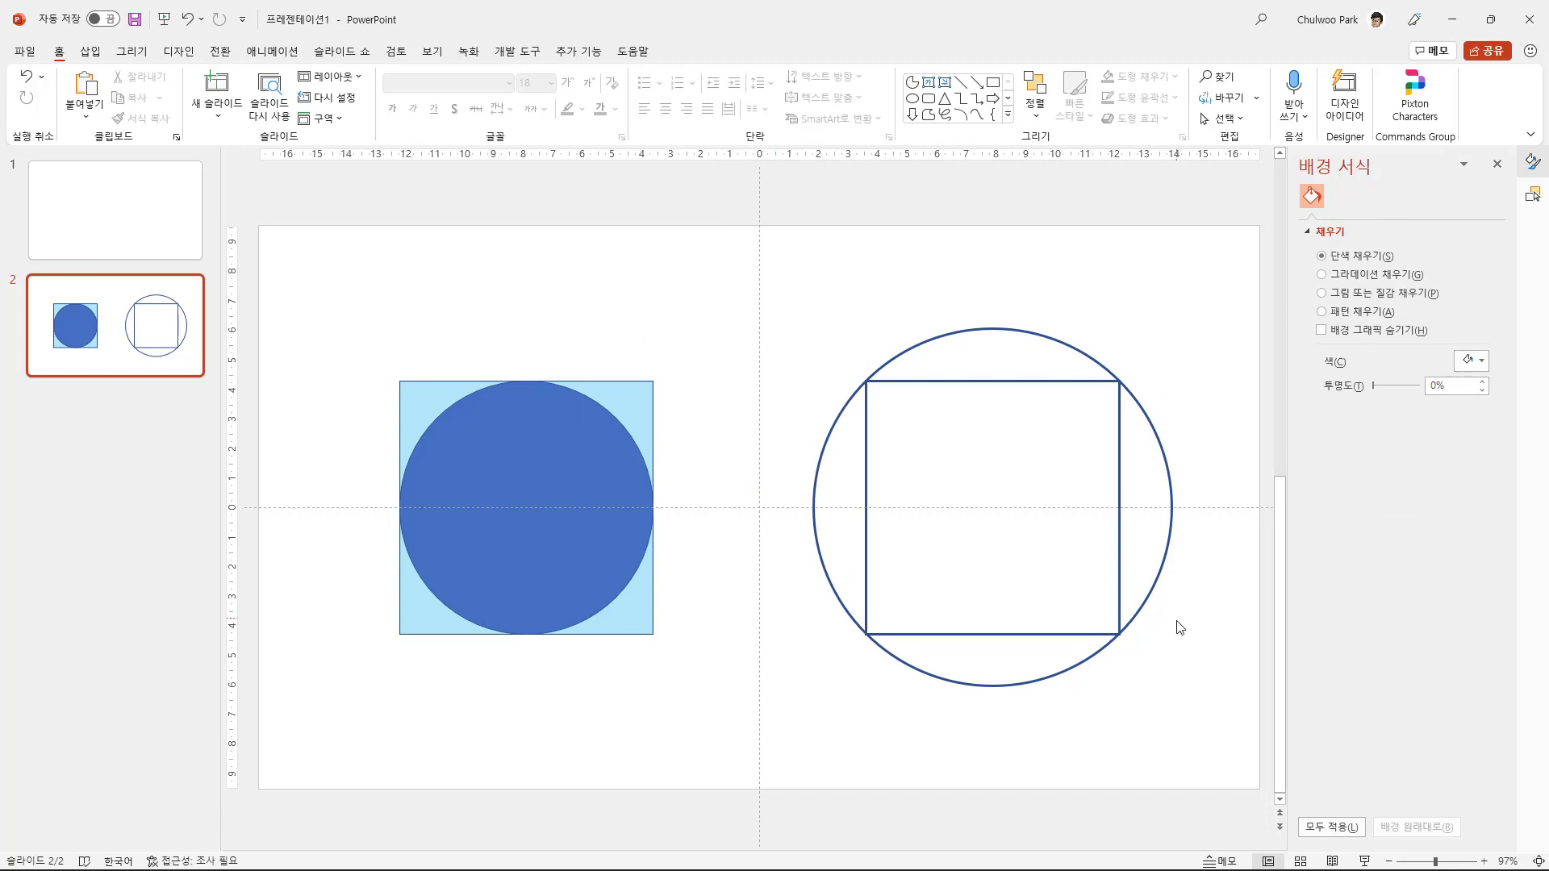
- Draw a straight diagonal line connecting the unfilled square's lower-left corner to its upper-right corner
{"action": "left_click", "coordinate": [102, 57]}
{"action": "left_click_drag", "start_coordinate": [625, 290], "coordinate": [750, 372]}
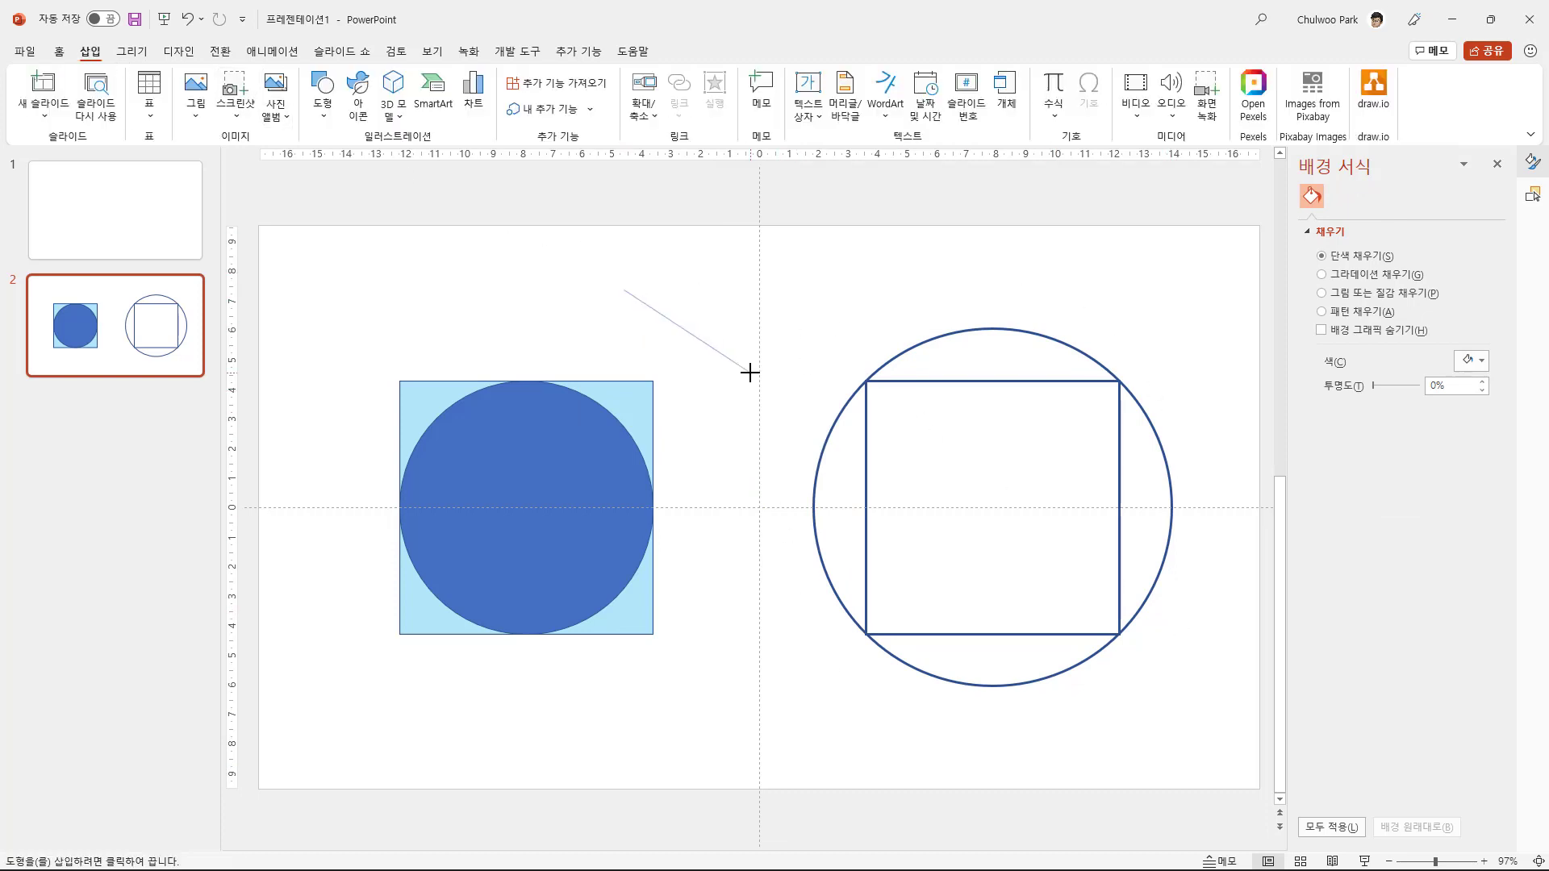
{"action": "mouse_move", "coordinate": [624, 292]}
{"action": "left_mouse_down"}
{"action": "mouse_move", "coordinate": [1062, 356]}
{"action": "mouse_move", "coordinate": [1119, 381]}
{"action": "left_mouse_up"}
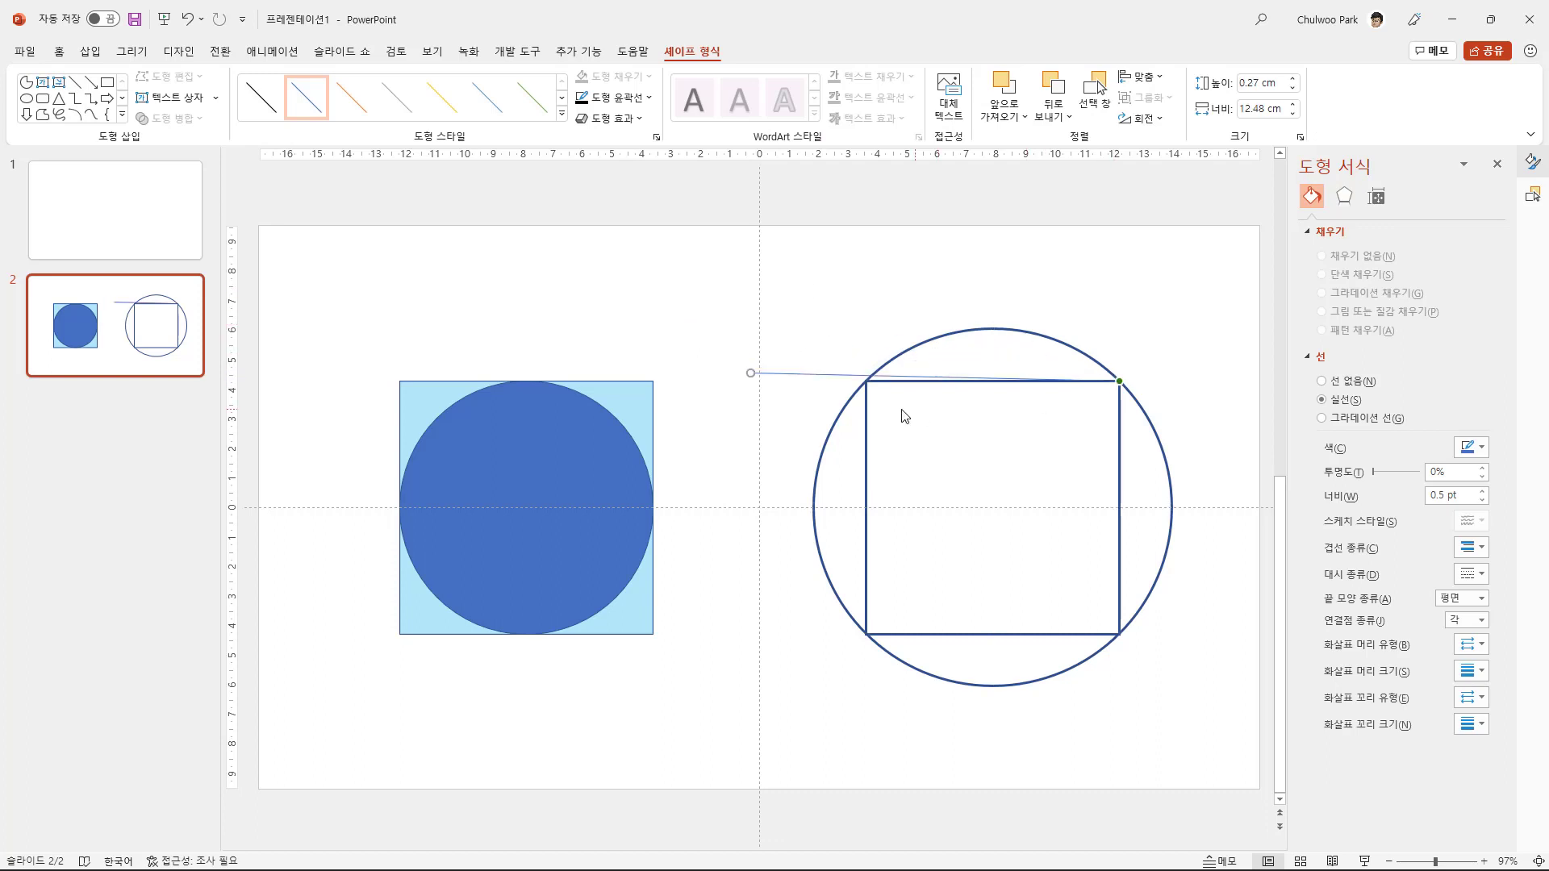
{"action": "left_click_drag", "start_coordinate": [750, 373], "coordinate": [866, 635]}
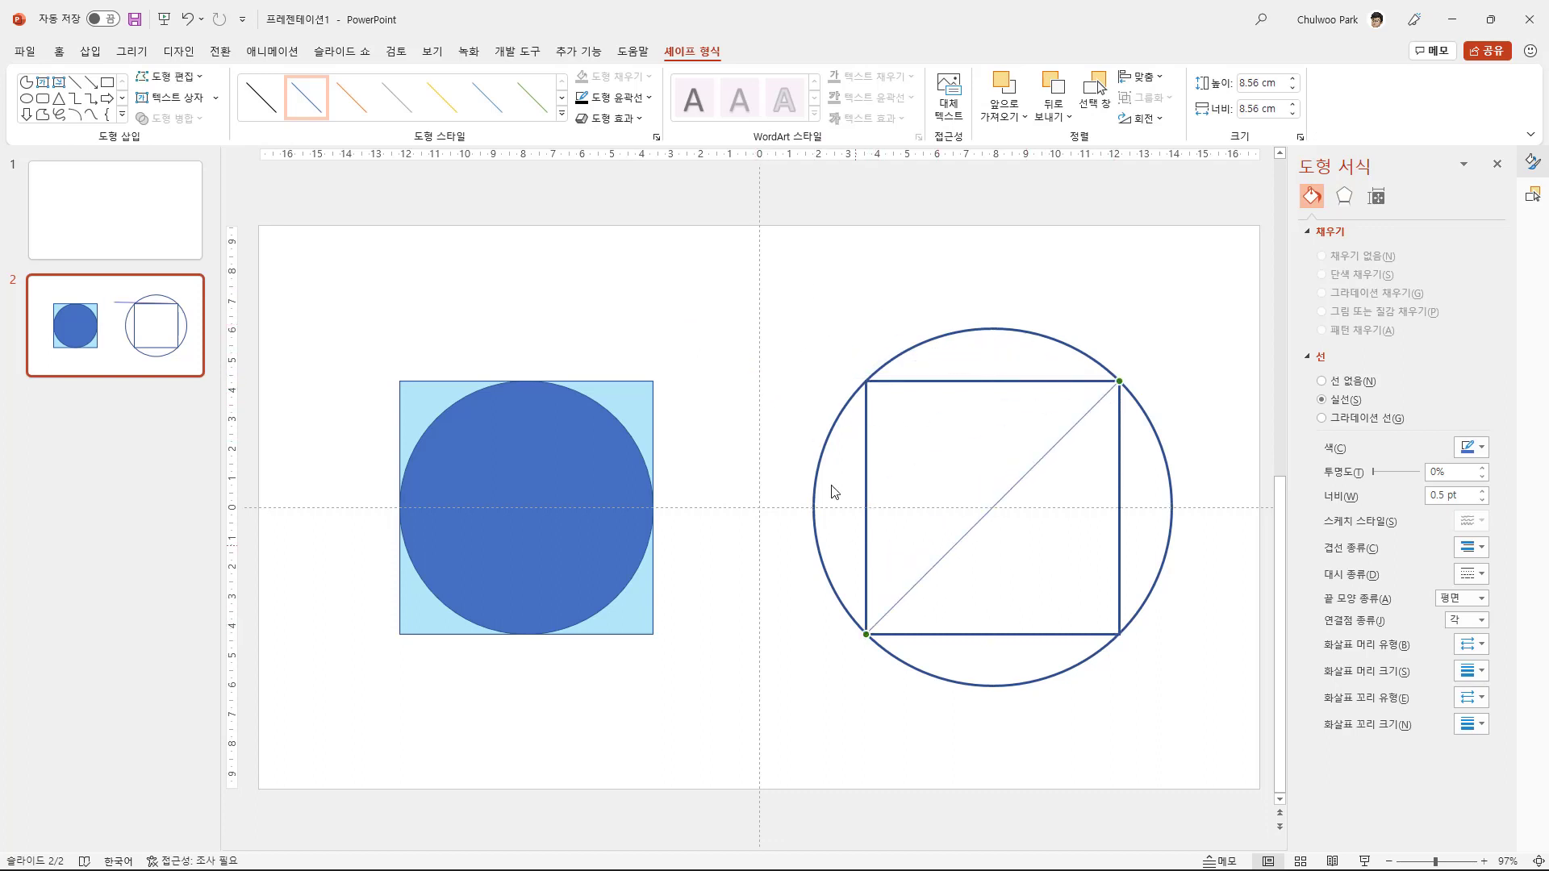
- Make the diagonal line 1 pt thick and give it a dashed style
{"action": "left_click", "coordinate": [651, 98]}
{"action": "mouse_move", "coordinate": [692, 346]}
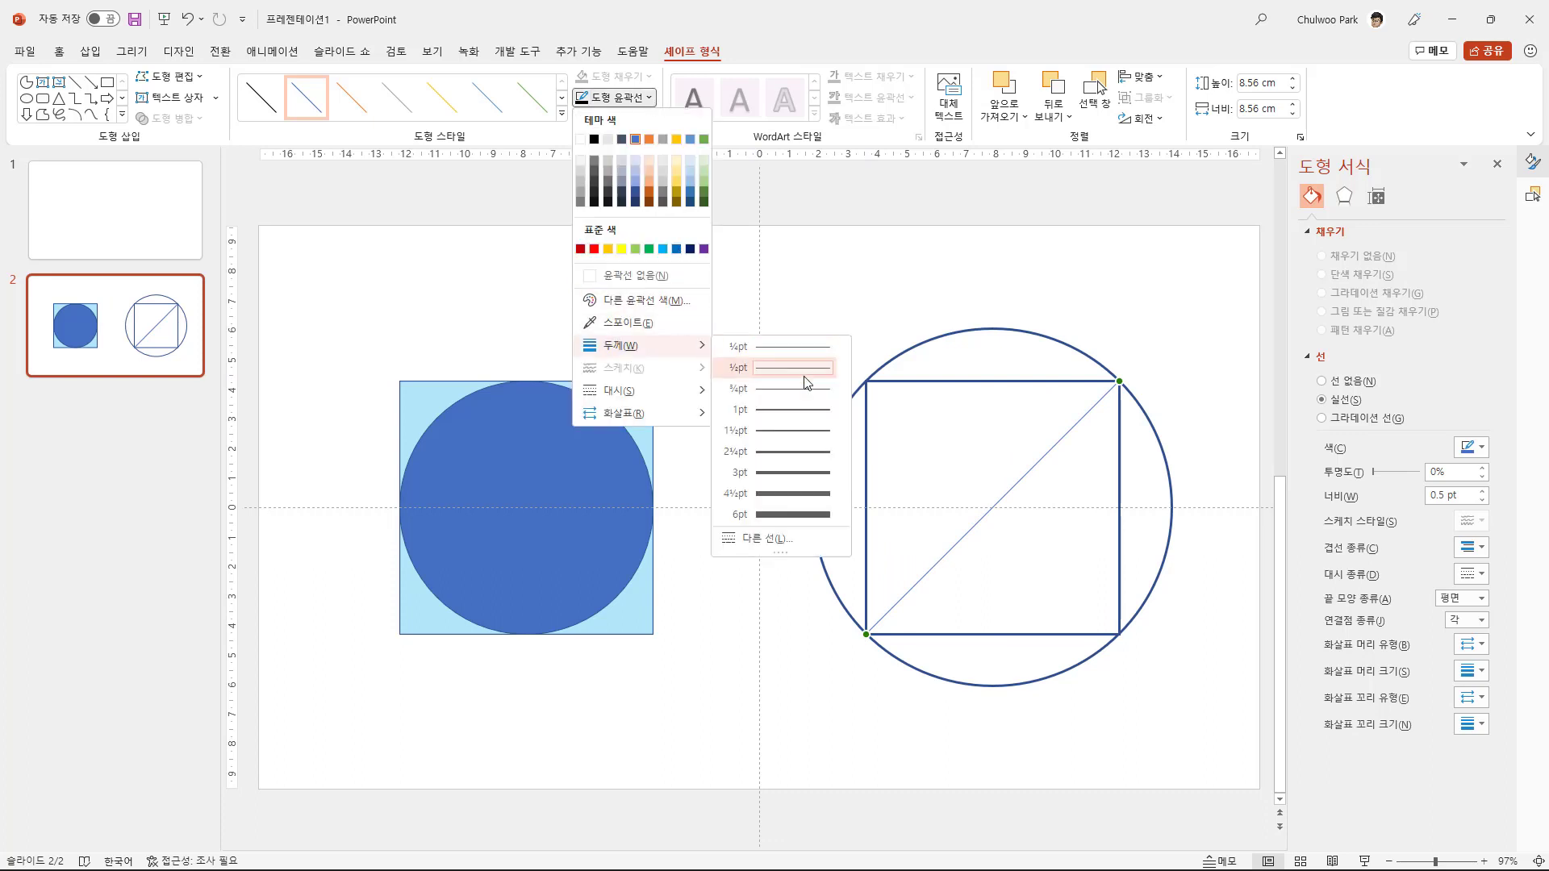
{"action": "left_click", "coordinate": [823, 411]}
{"action": "left_click", "coordinate": [650, 98]}
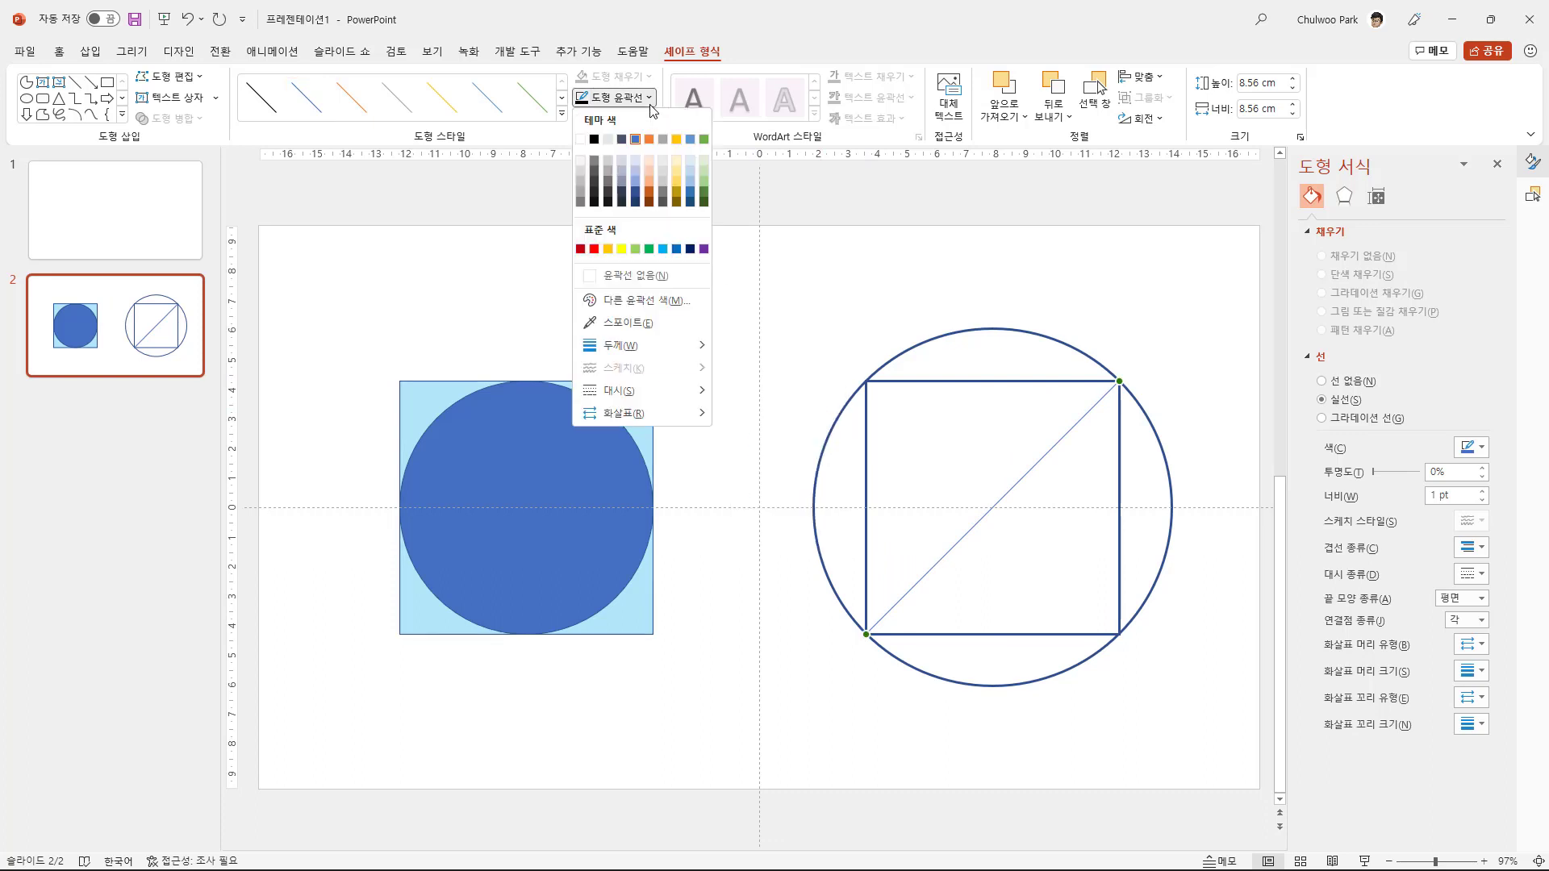
{"action": "mouse_move", "coordinate": [670, 397]}
{"action": "left_click", "coordinate": [786, 415]}
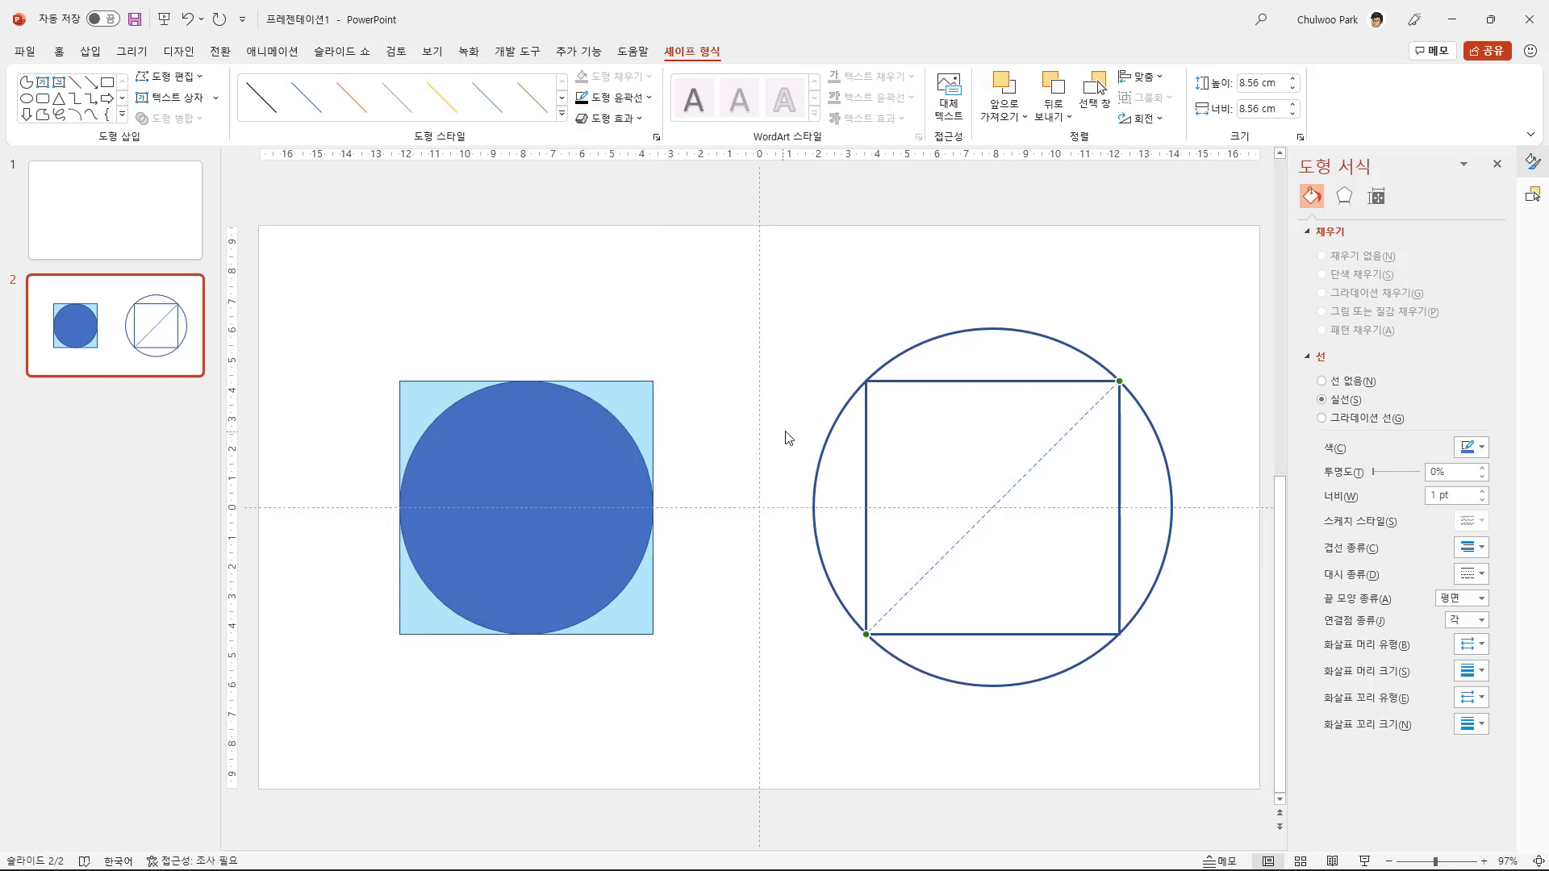
- Duplicate the dashed diagonal and attach the copy's ends to the square's upper-left and lower-right corners
{"action": "key", "text": "ctrl+d"}
{"action": "left_click_drag", "start_coordinate": [1129, 394], "coordinate": [866, 381]}
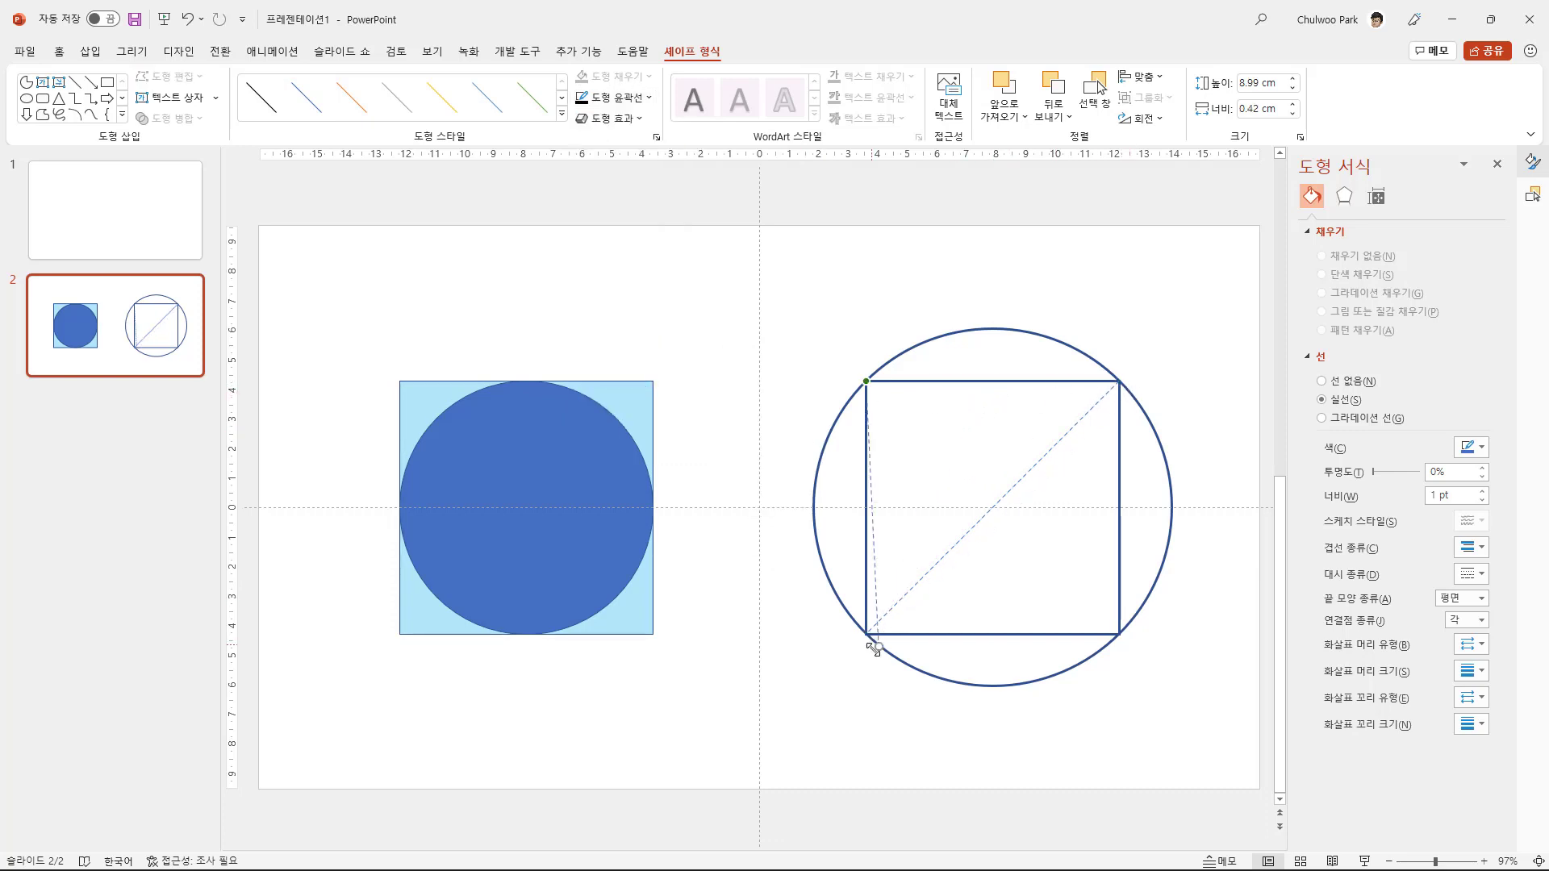
{"action": "left_click_drag", "start_coordinate": [873, 643], "coordinate": [1119, 635]}
{"action": "left_click", "coordinate": [1178, 730]}
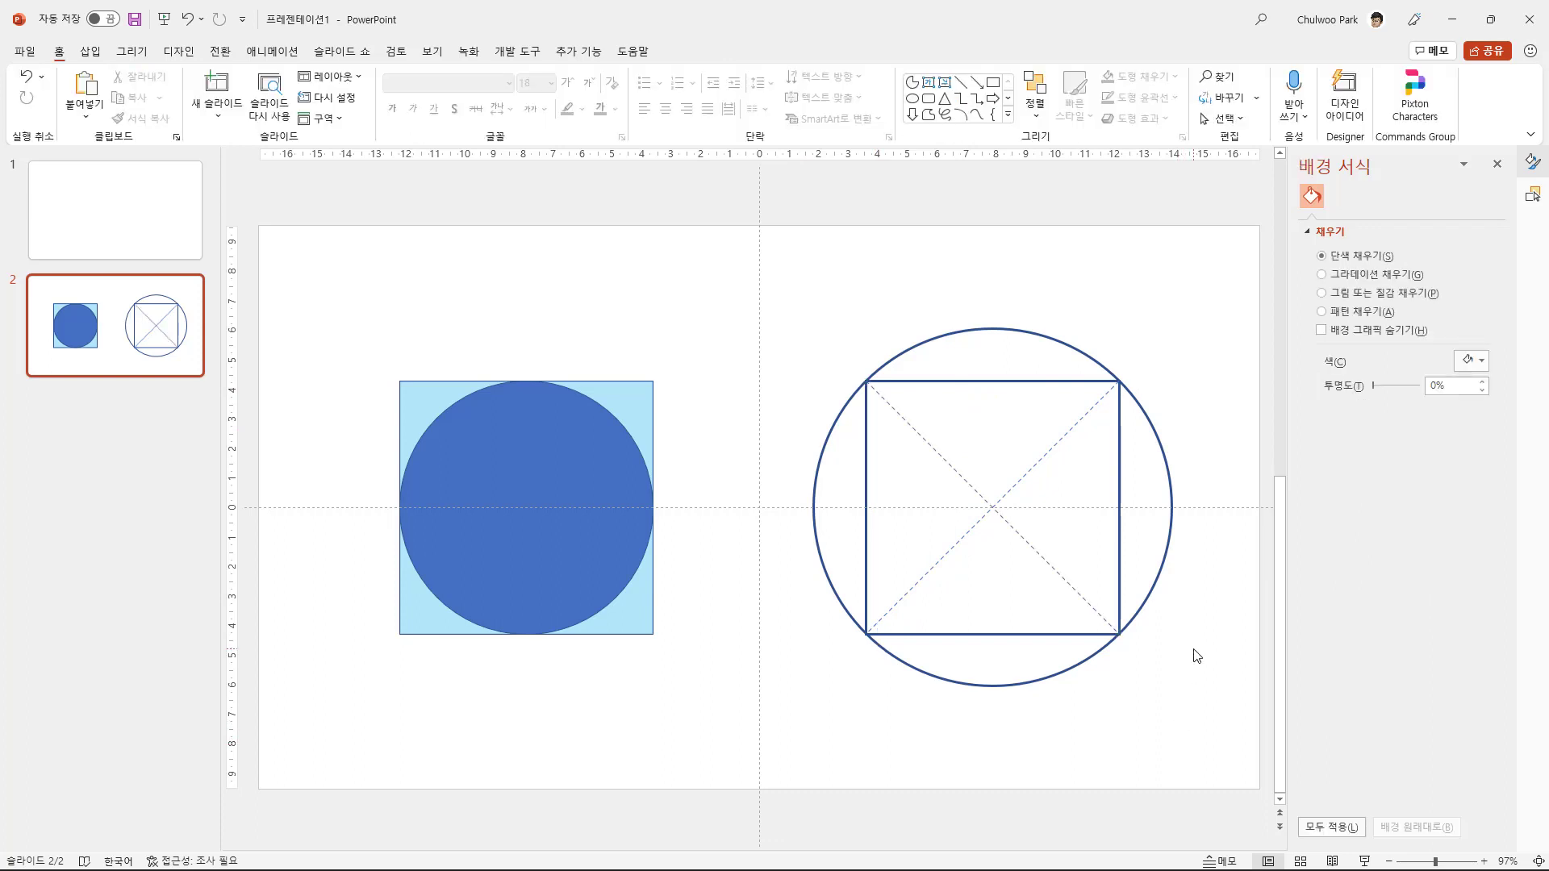